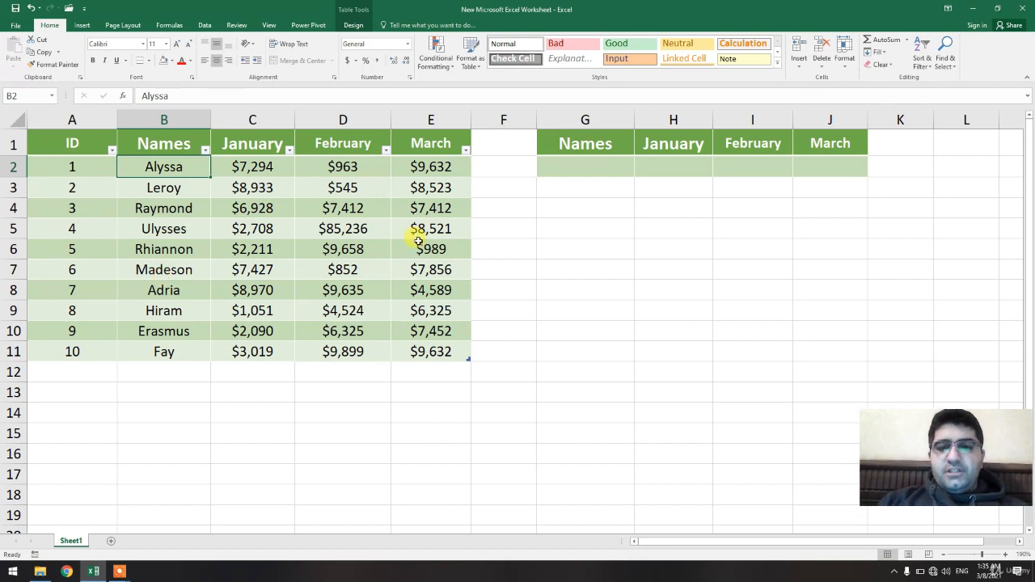
Step: Add a List data validation to G2 sourced from the names in B2:B11, and choose the fifth name from its drop-down
click(613, 166)
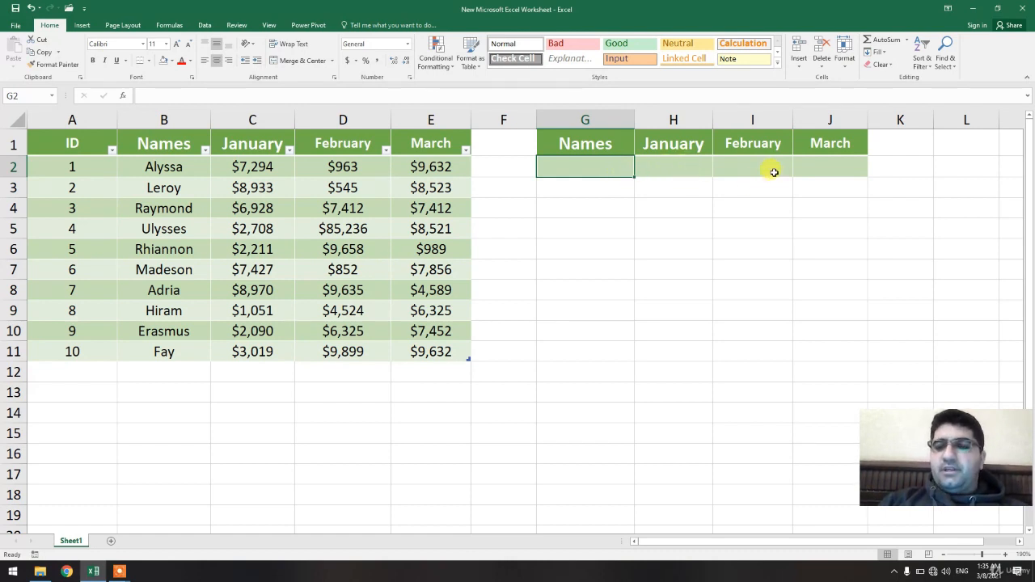
click(821, 168)
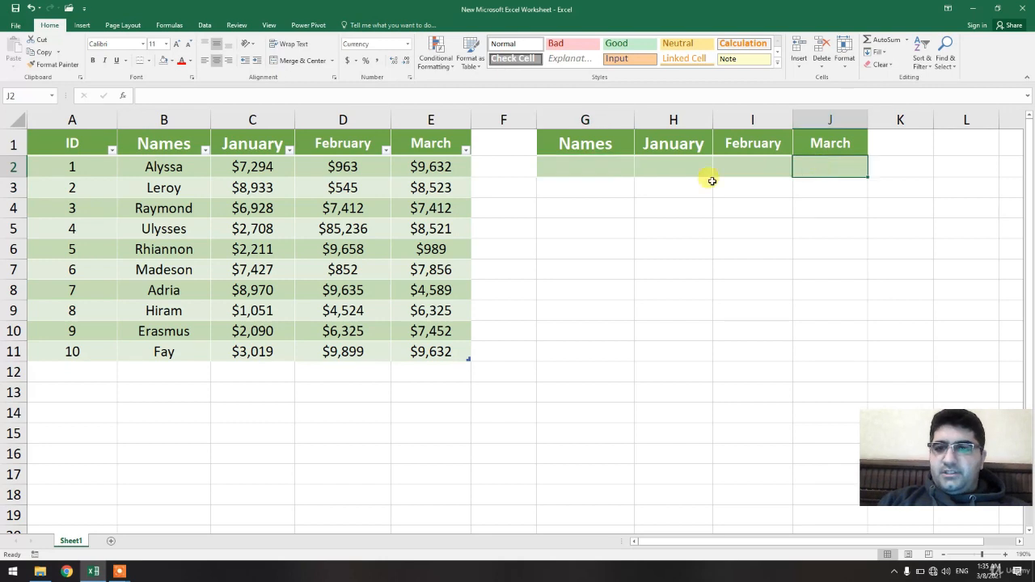
click(575, 165)
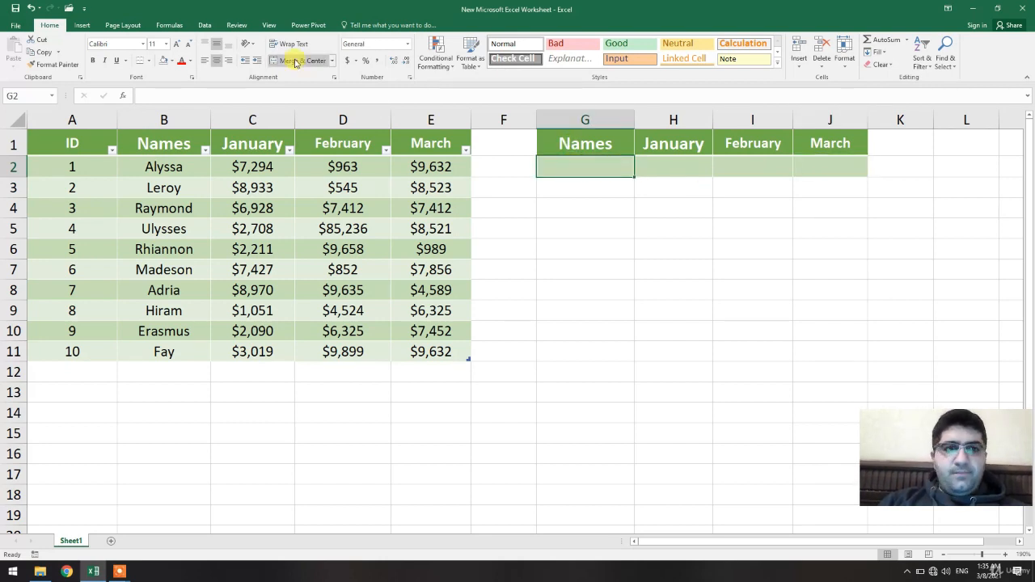
click(205, 25)
click(532, 59)
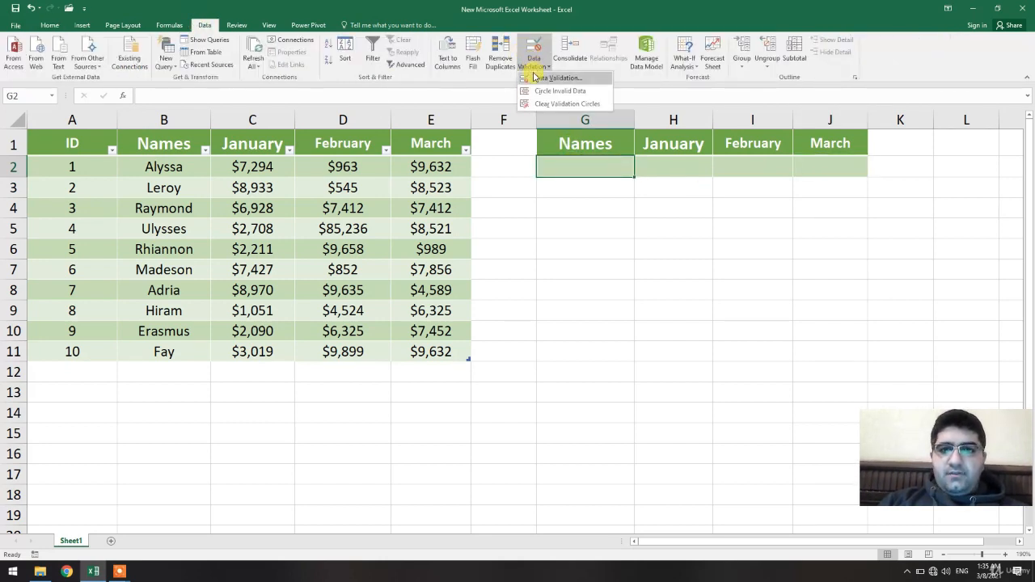
click(540, 79)
click(478, 224)
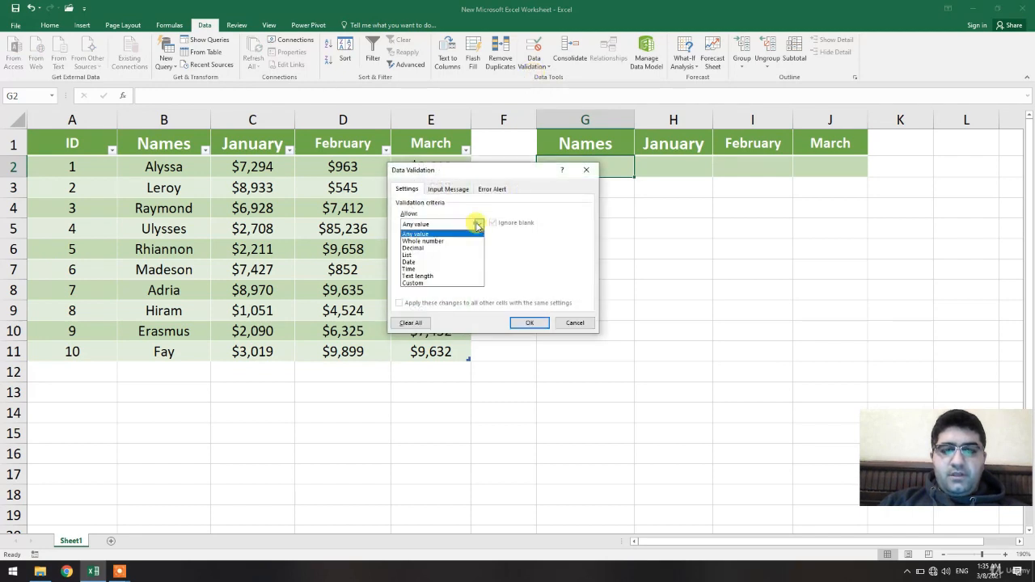
click(420, 256)
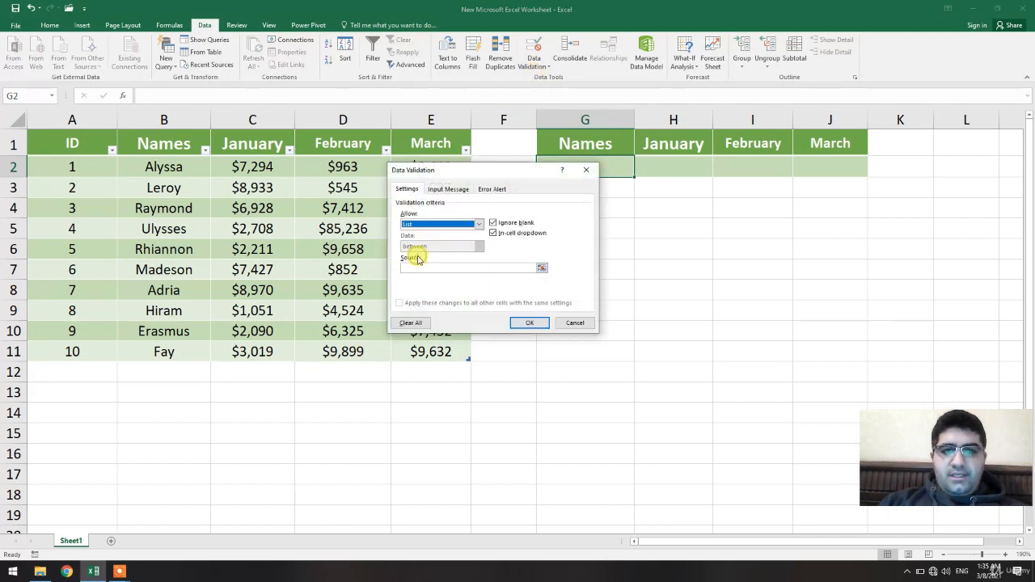
click(522, 268)
drag(181, 168, 165, 349)
key(Return)
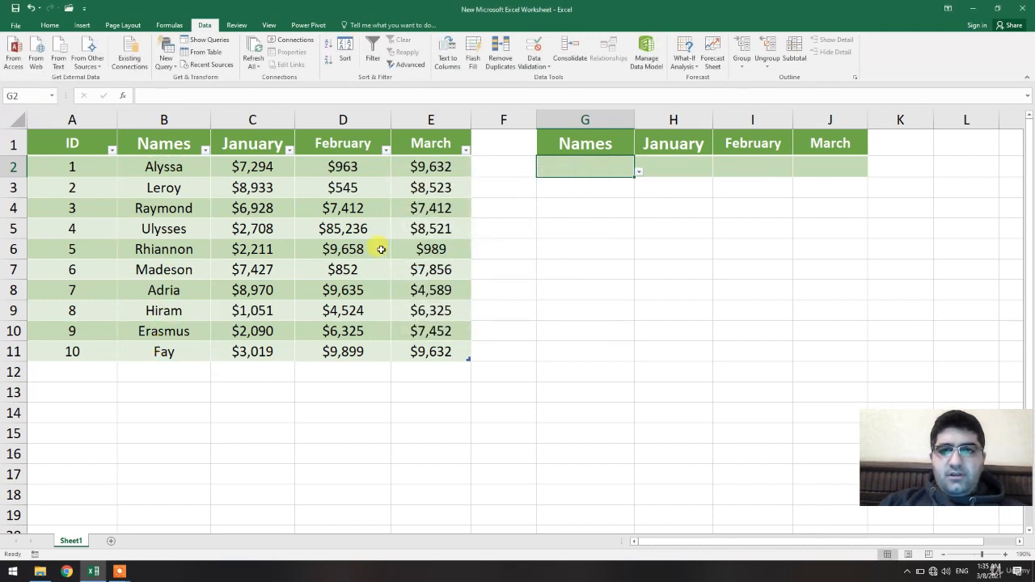
click(639, 172)
click(569, 238)
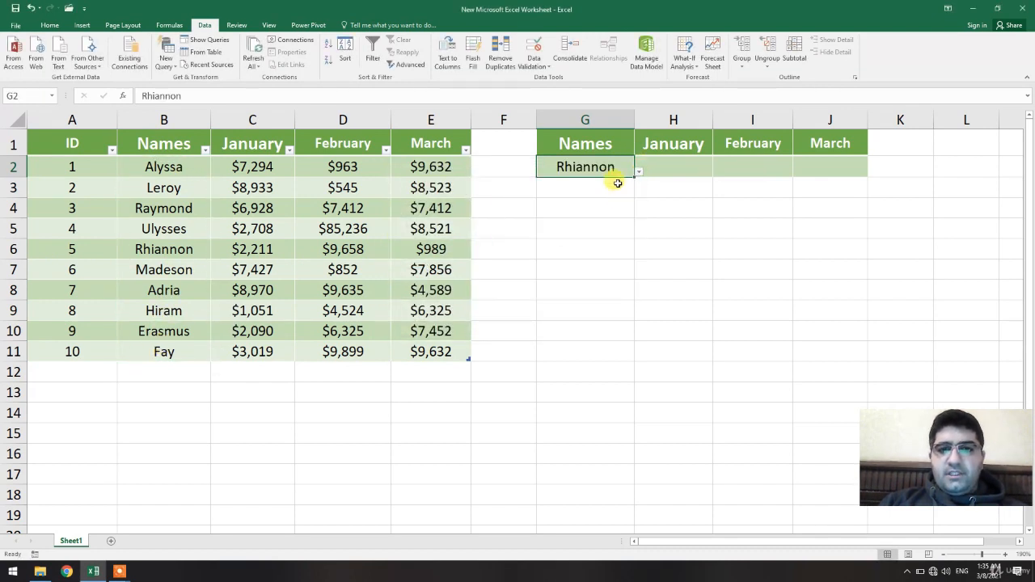
Step: Start a VLOOKUP formula in the January result cell H2 with G1 as its lookup value
click(678, 168)
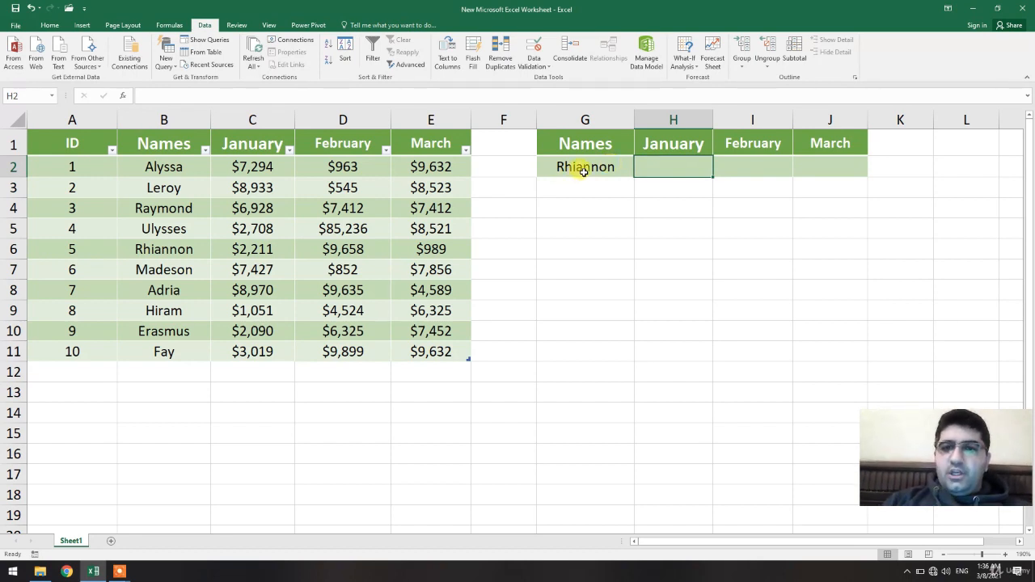
text(=)
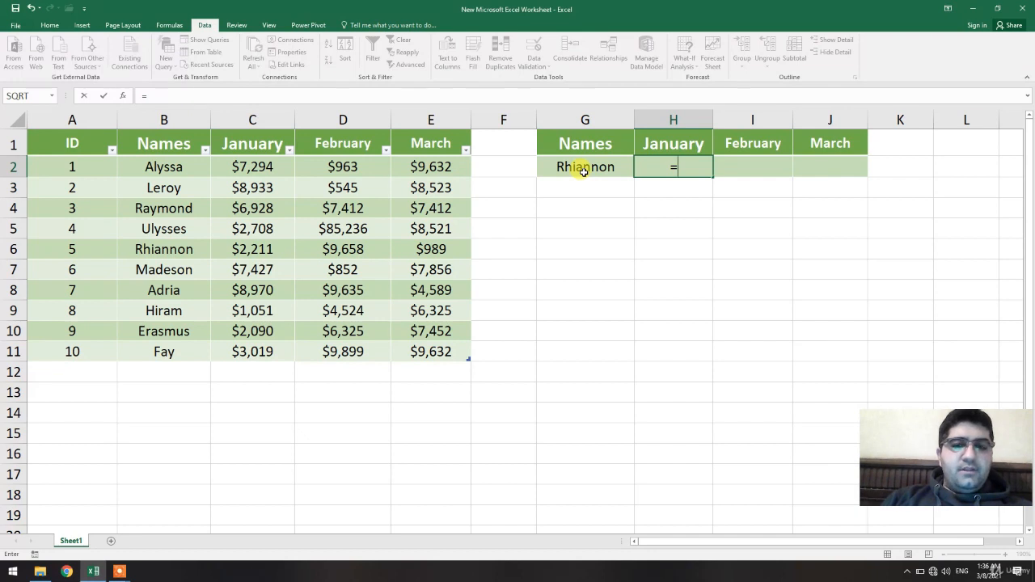
text(VLO)
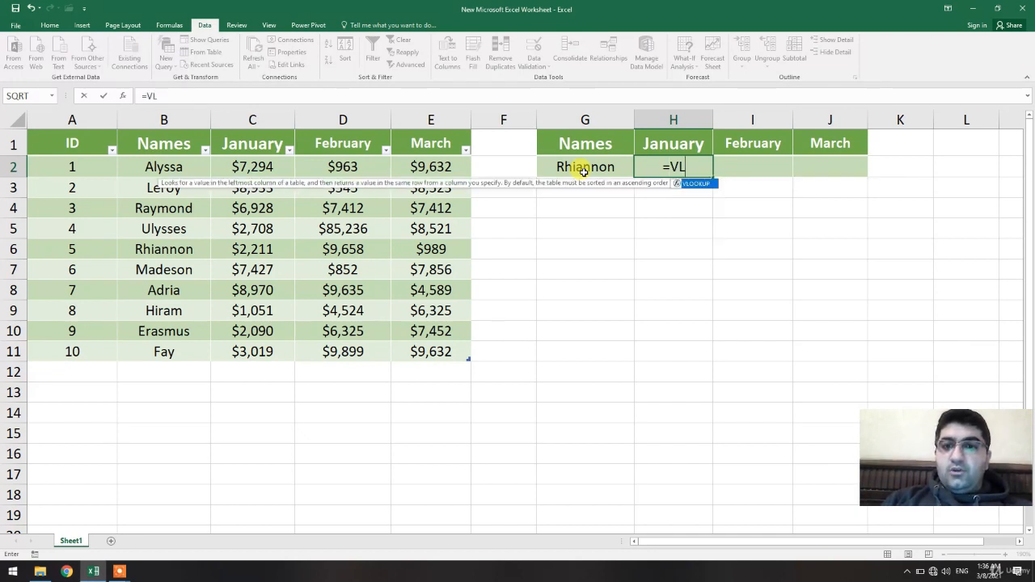
double_click(692, 184)
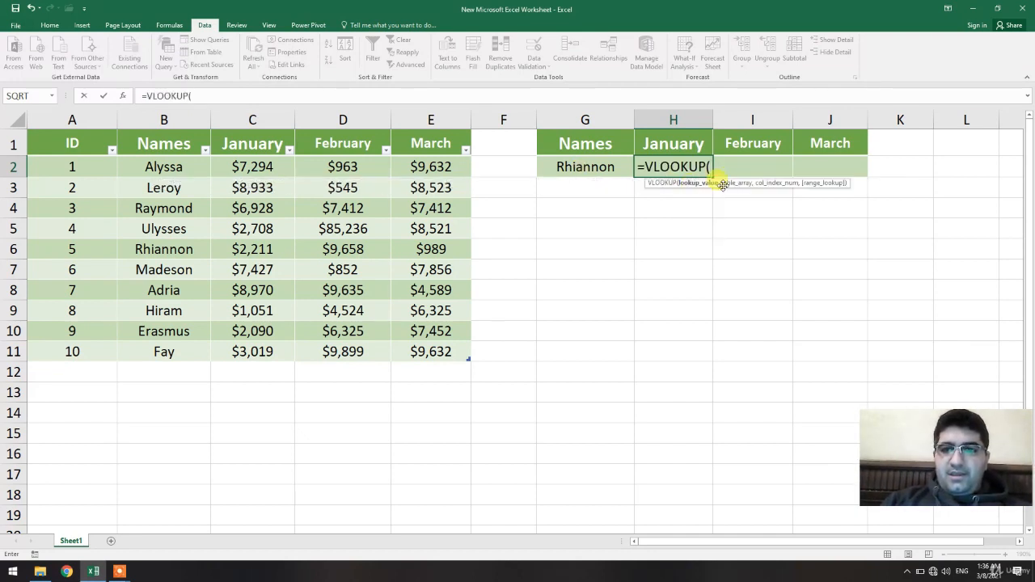
click(589, 147)
click(520, 166)
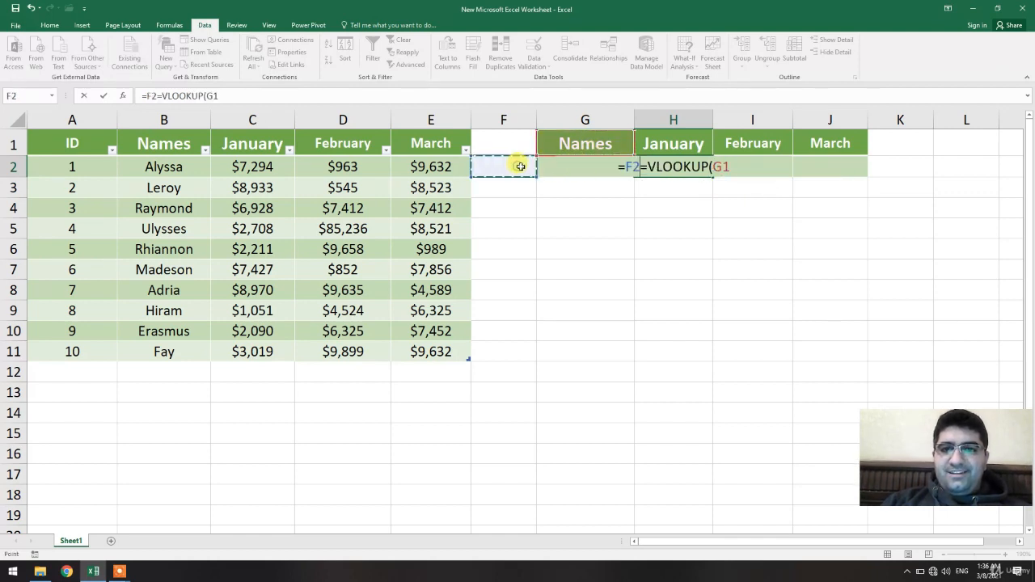
click(582, 192)
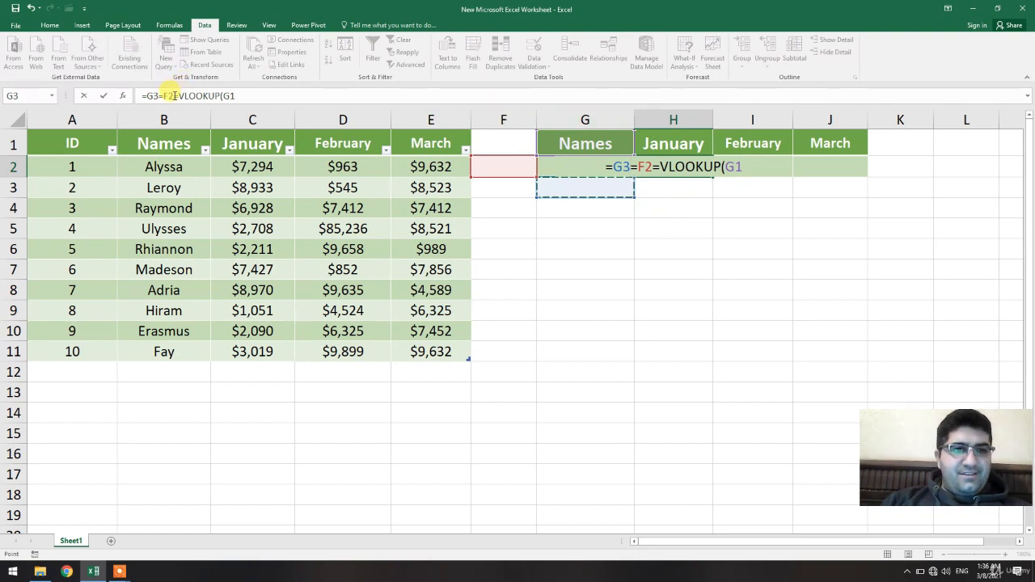
drag(173, 95, 104, 94)
key(BackSpace)
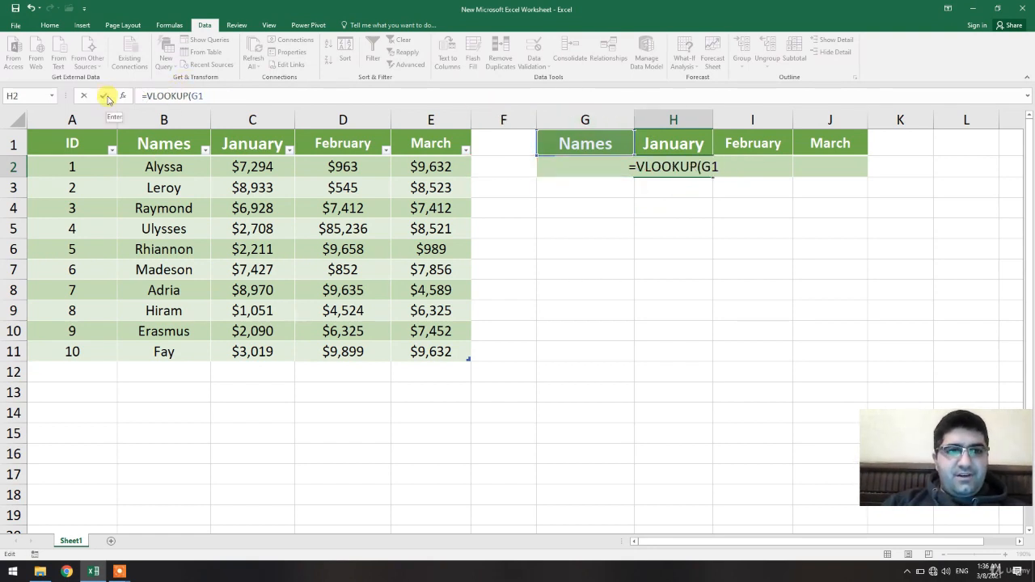
Step: Correct the VLOOKUP's lookup value to G2 and continue to the table array argument
click(220, 92)
key(BackSpace)
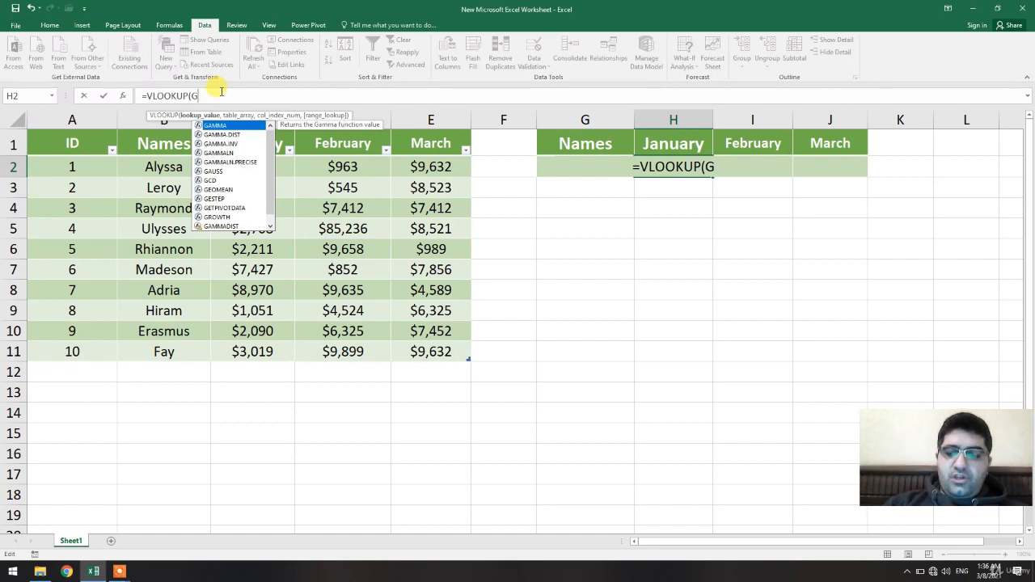
text(2,)
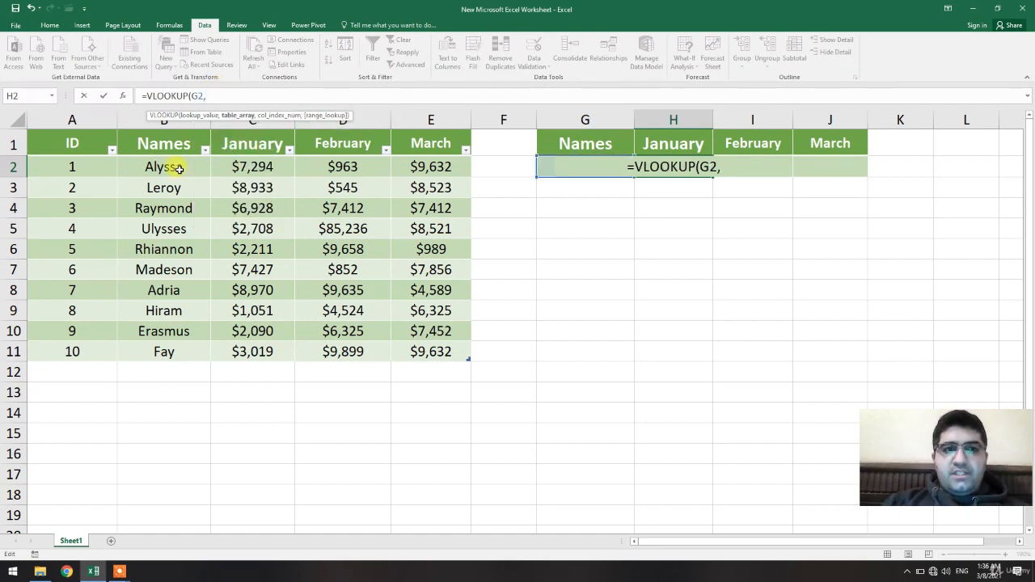
Step: Complete the VLOOKUP with the table columns Names to March (B2:E11), column index 2 and FALSE for an exact match
drag(178, 168, 417, 351)
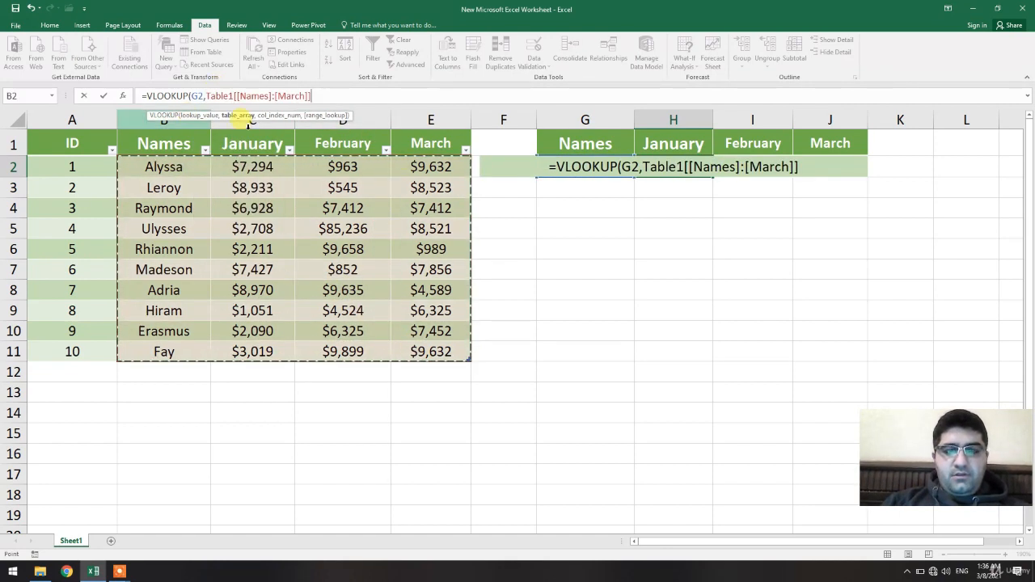
text(,)
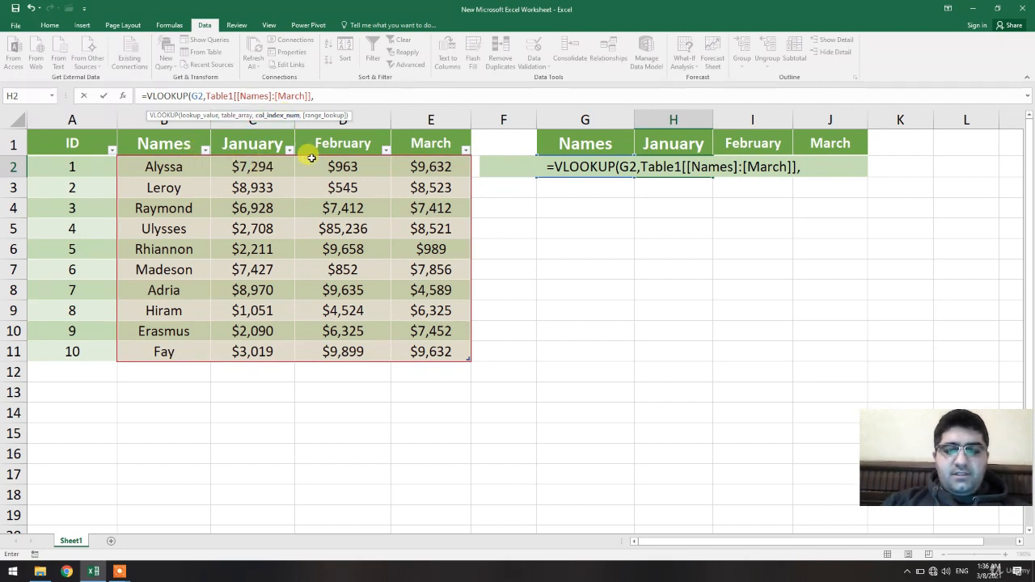
text(2)
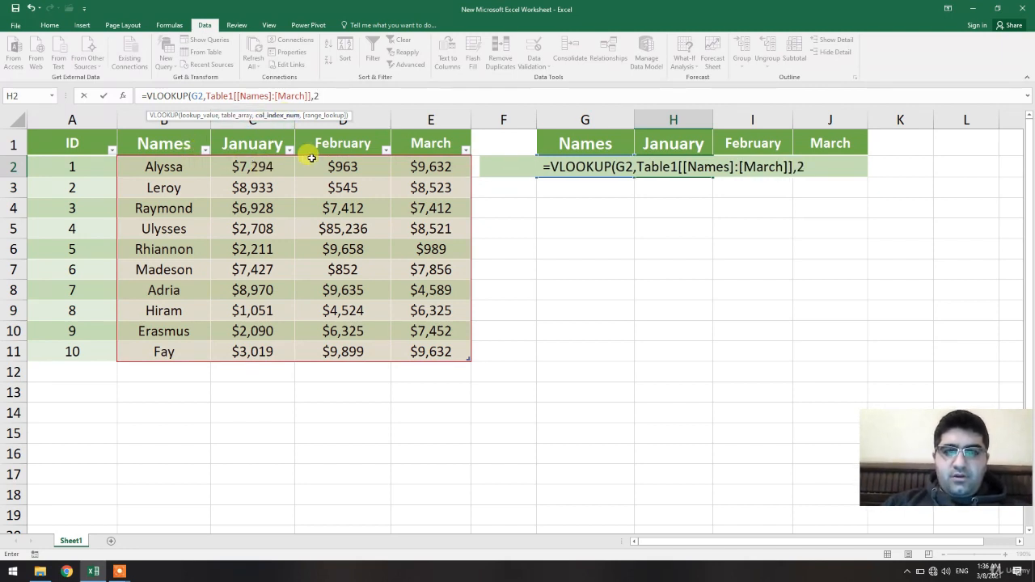
text(,)
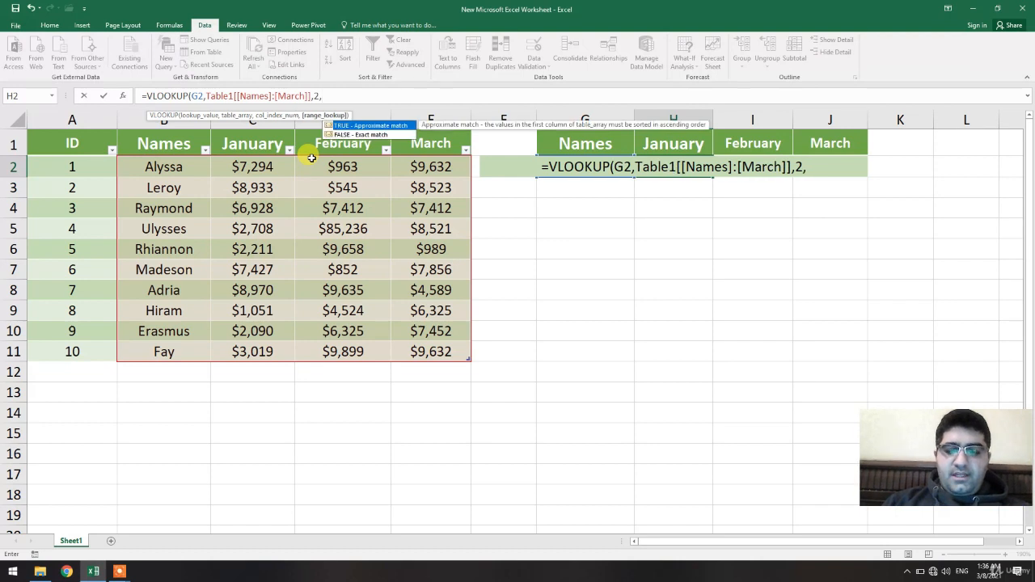
click(376, 135)
double_click(376, 135)
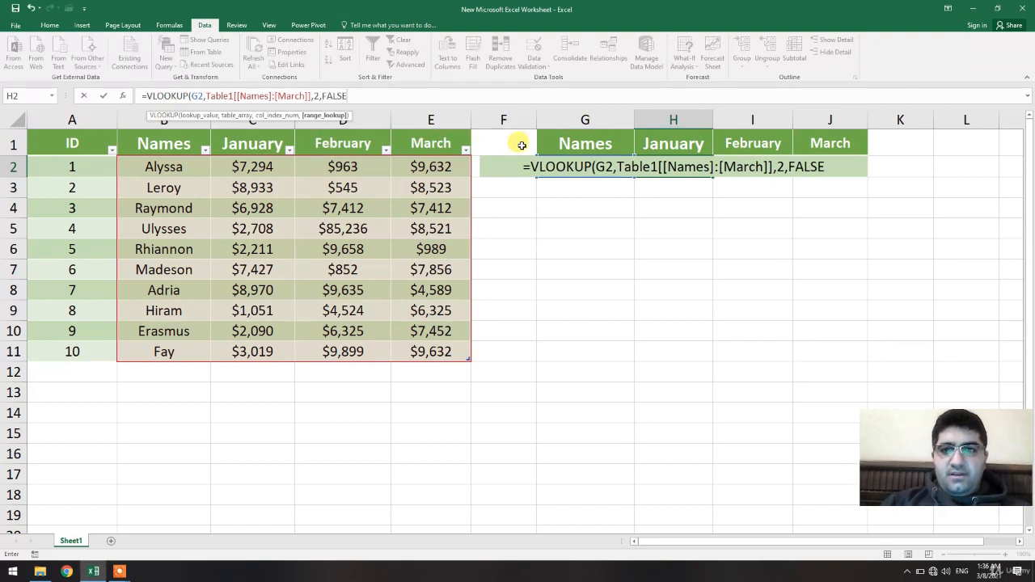
key(Return)
Step: Copy the January VLOOKUP formula from H2 into the February and March cells I2:J2
click(665, 165)
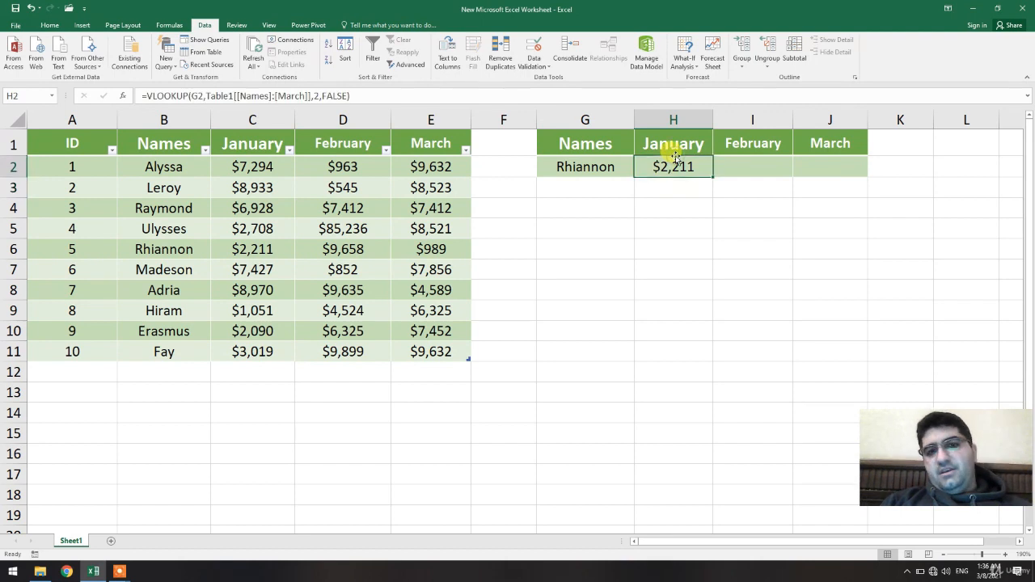
key(ctrl+c)
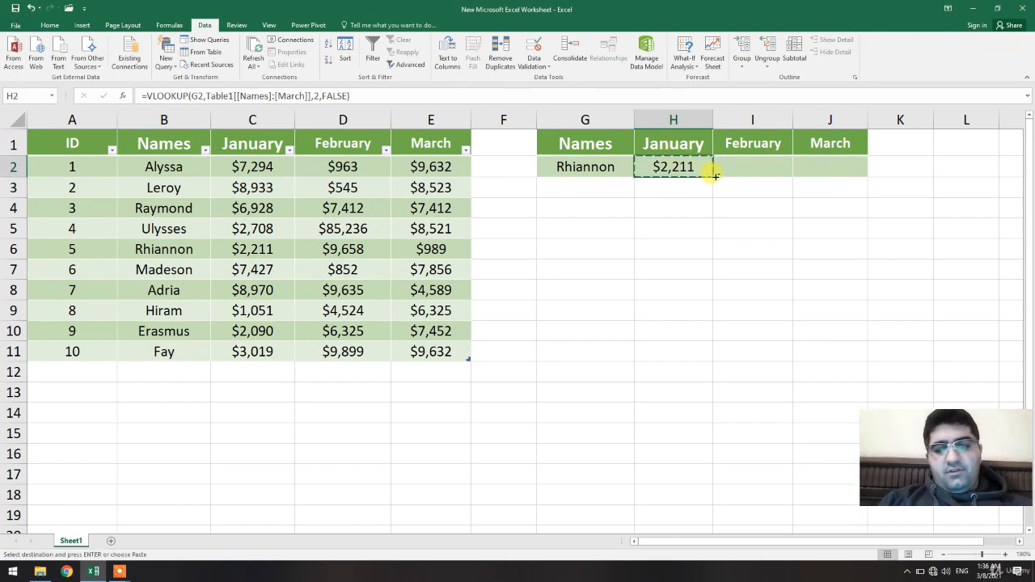
drag(762, 171, 817, 168)
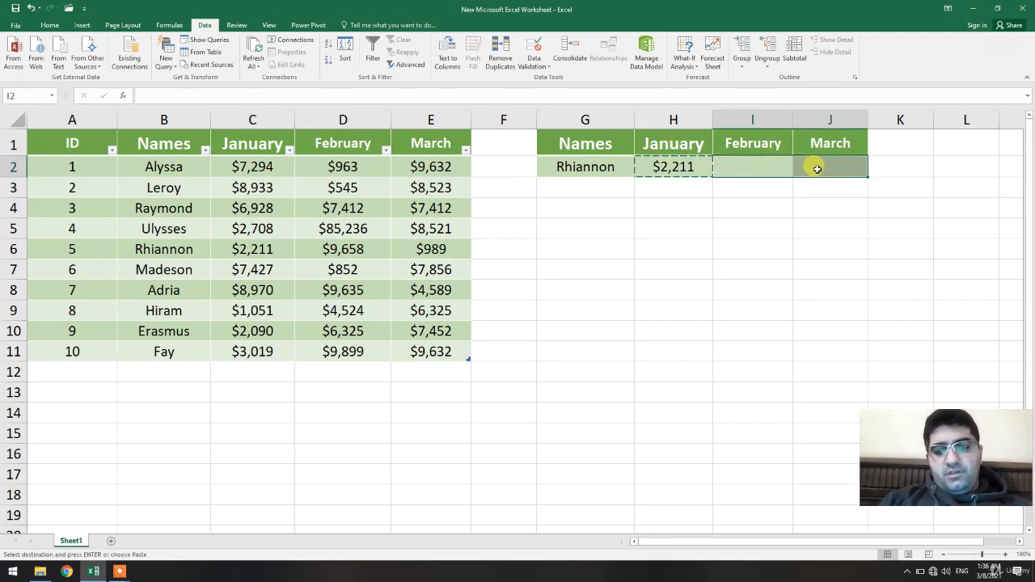
key(ctrl+v)
click(775, 229)
Step: Inspect the February formula in I2 and change its lookup value to G2
click(762, 167)
double_click(763, 167)
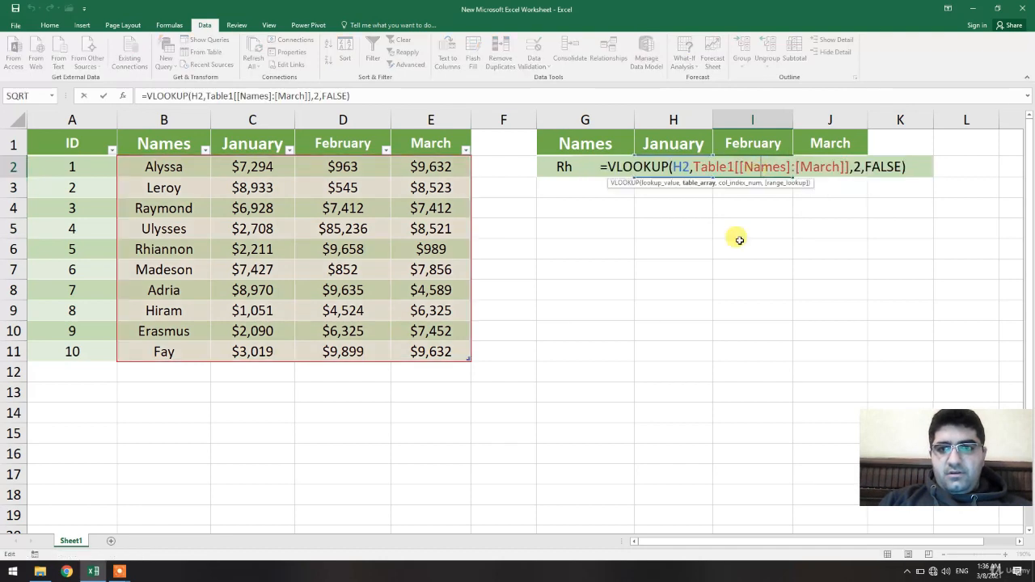
click(732, 283)
click(751, 168)
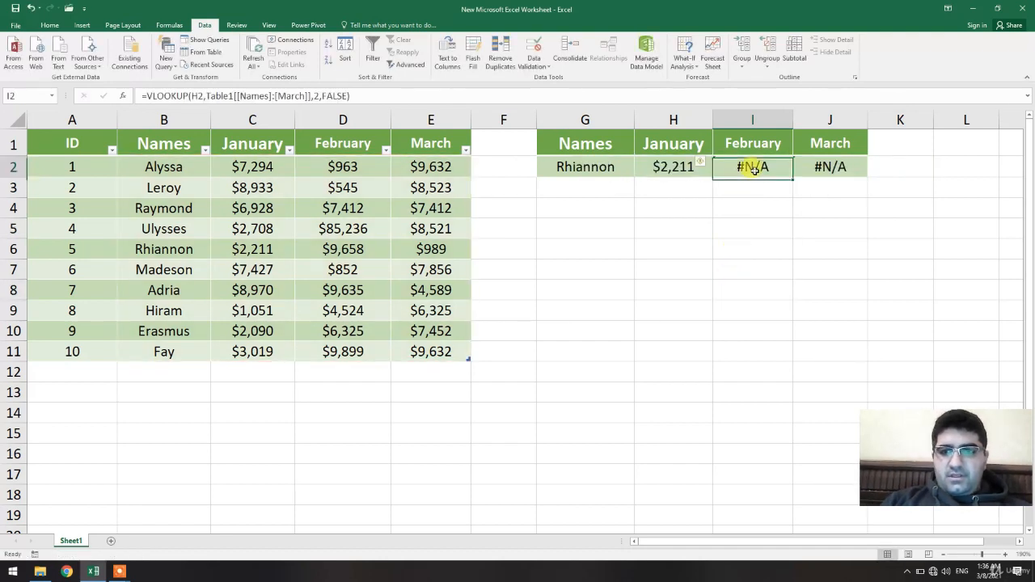
click(230, 95)
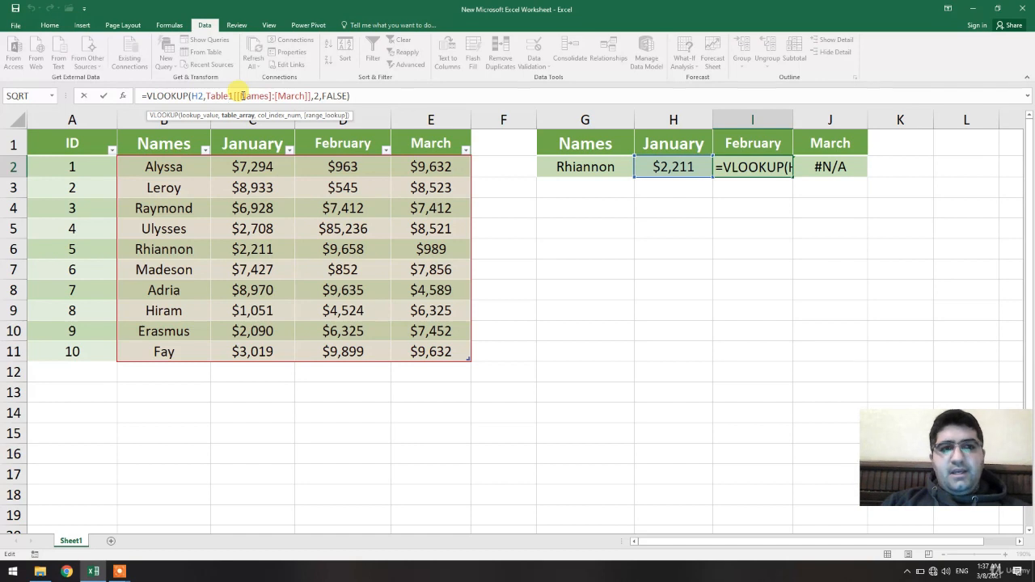
double_click(197, 96)
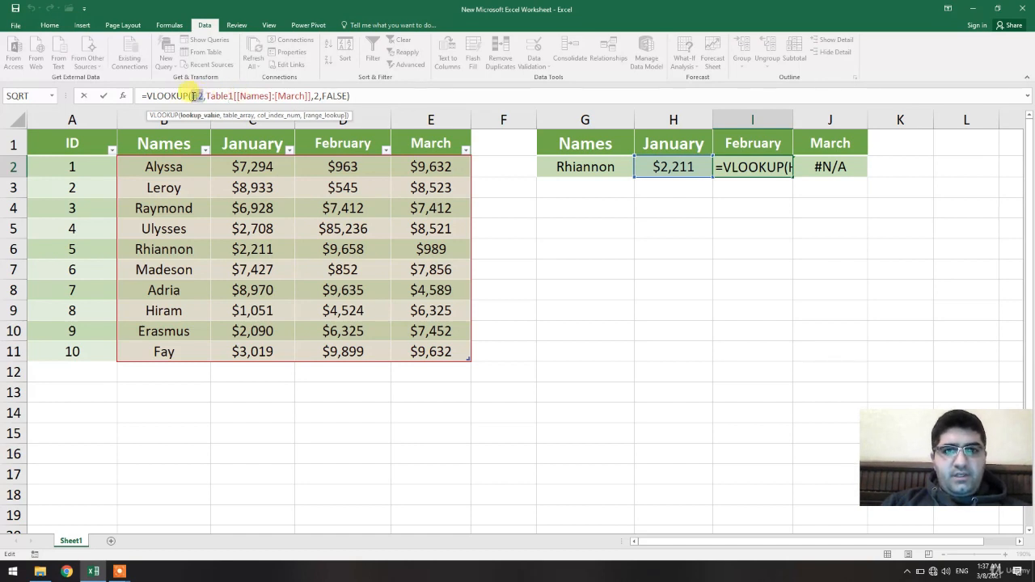
text(G2)
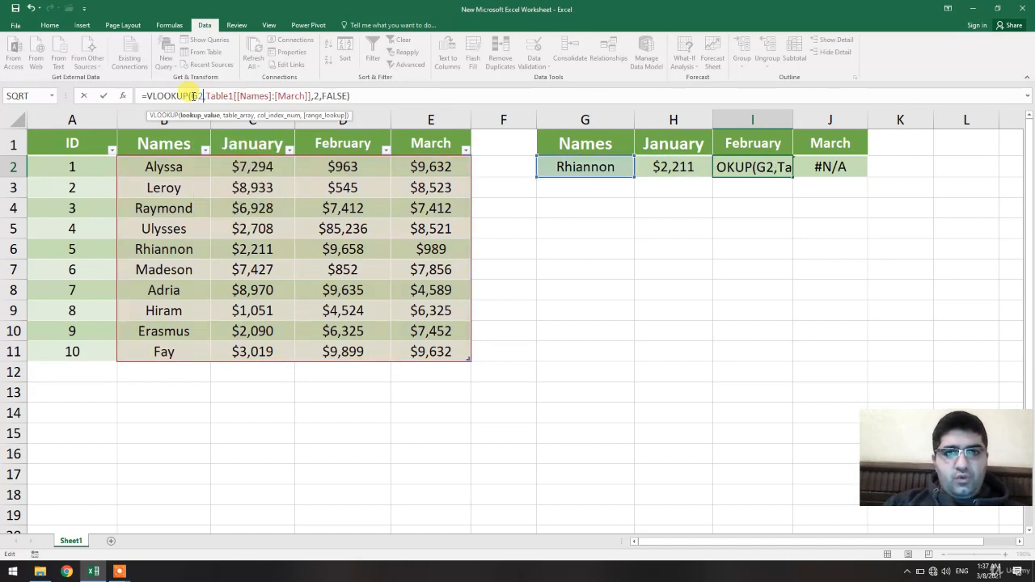
key(Return)
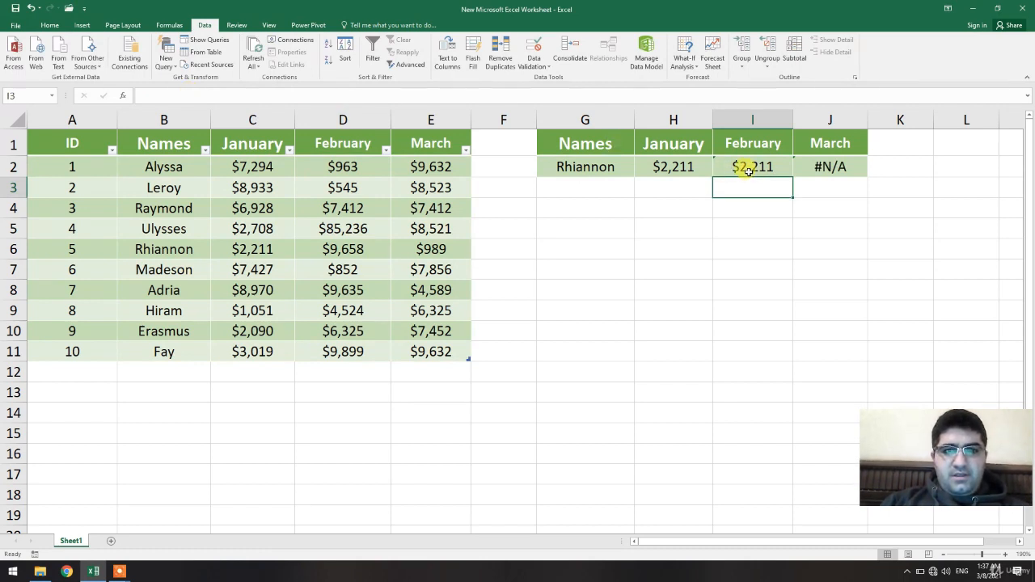
Step: Set the column index of the February VLOOKUP in I2 to 3
click(765, 166)
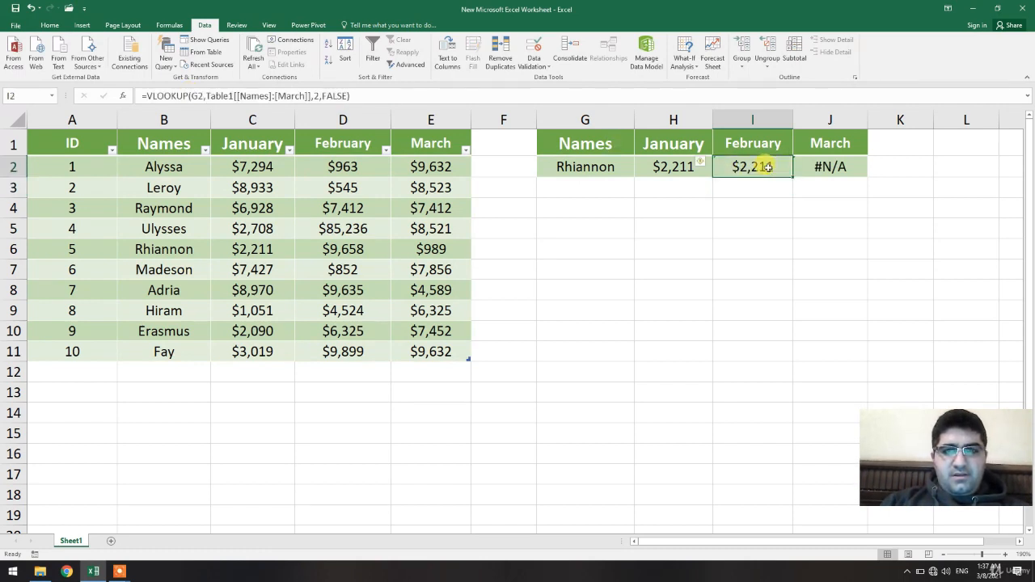
click(318, 95)
key(BackSpace)
text(3)
key(Return)
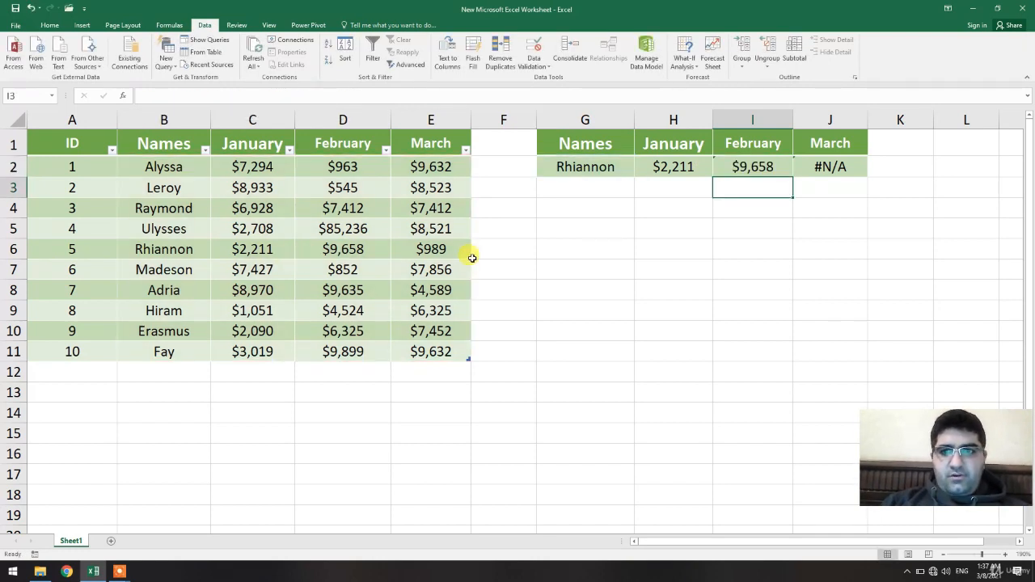
Step: Run Error Checking on the February formula in I2 and ignore its inconsistent formula error
click(829, 169)
click(755, 165)
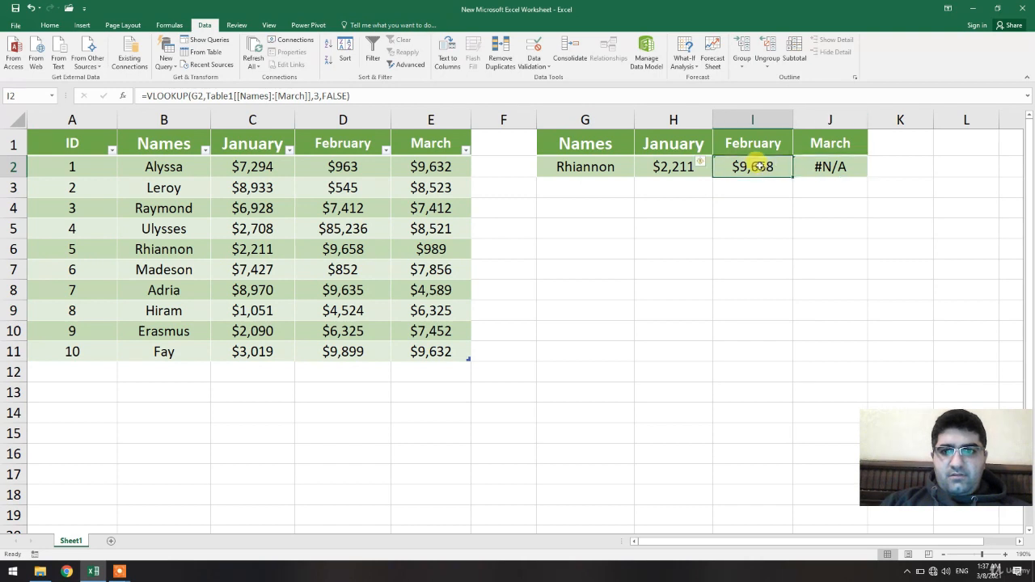
click(169, 25)
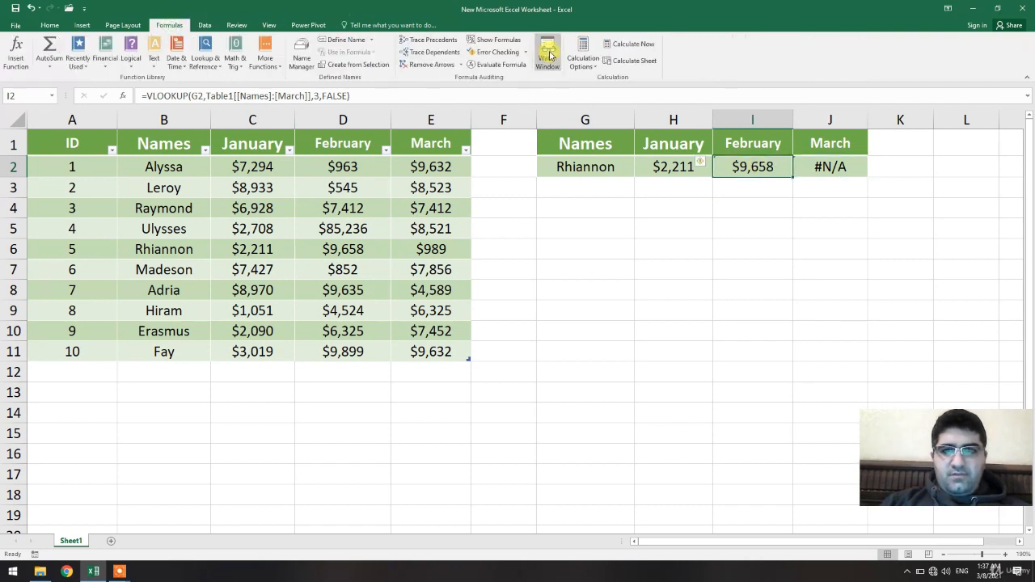
click(495, 52)
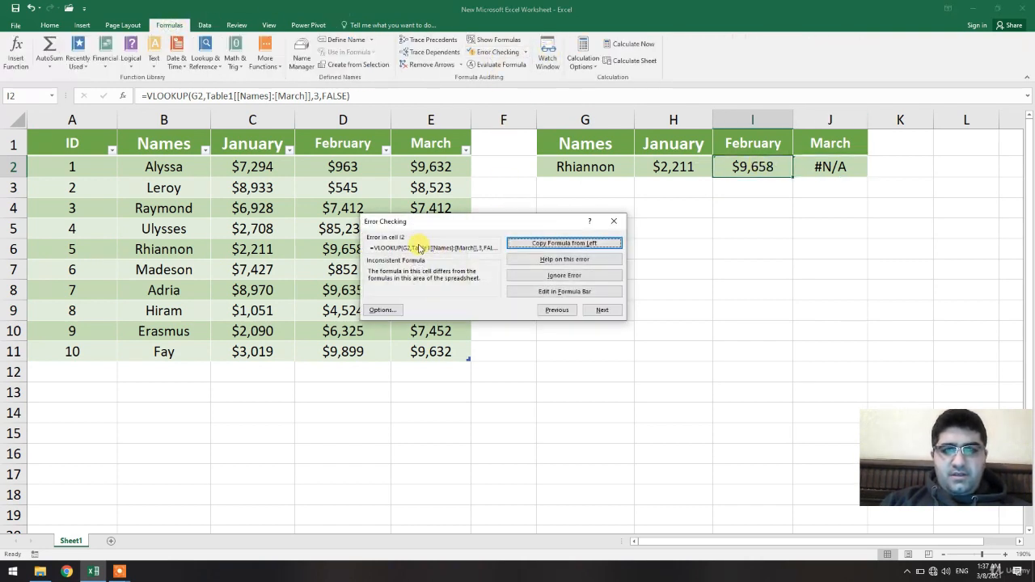
click(546, 275)
click(613, 222)
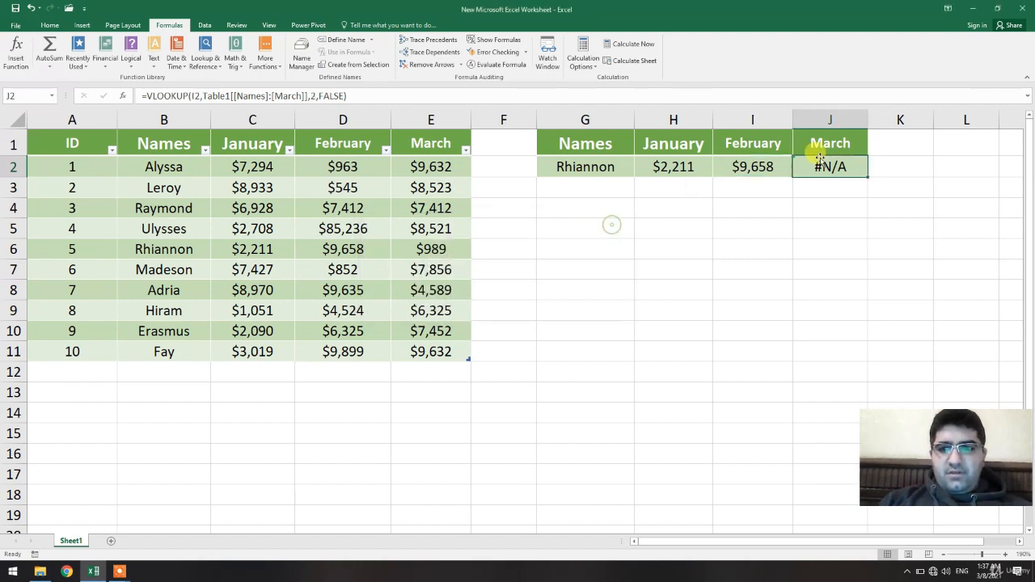
Step: Set the March VLOOKUP in J2 to column index 4 and lookup value G2
double_click(314, 95)
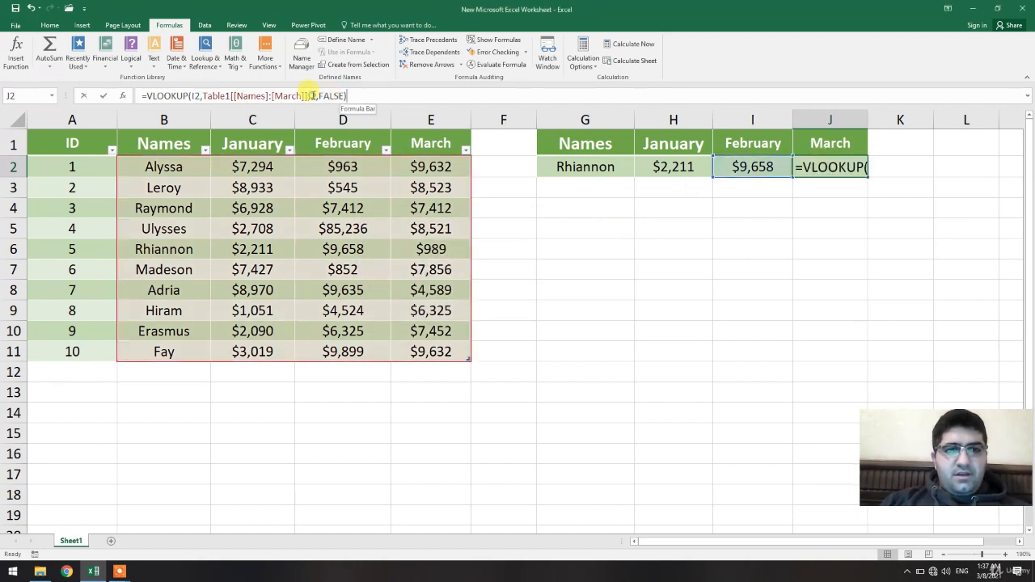
text(4)
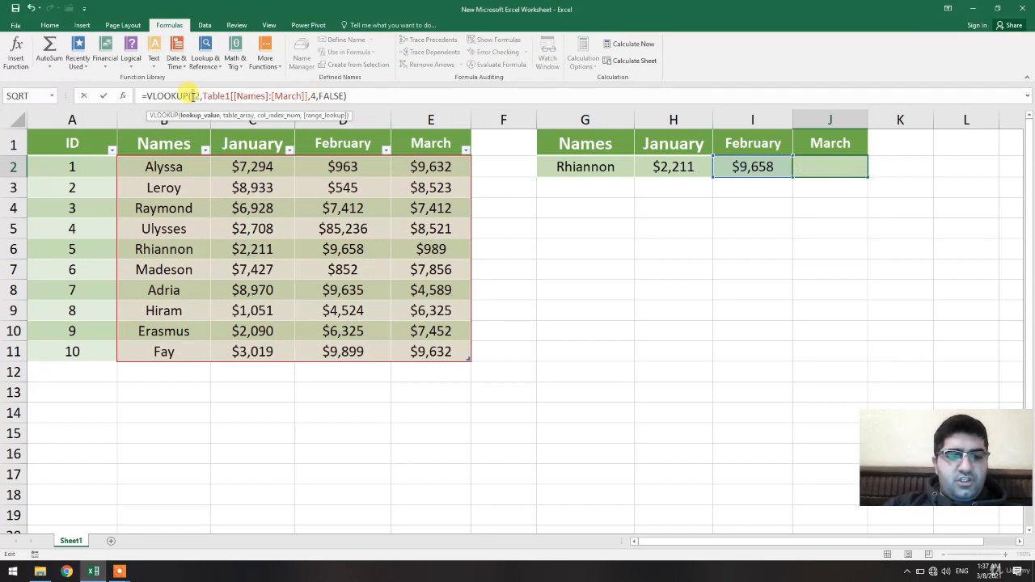
text(G2)
key(Return)
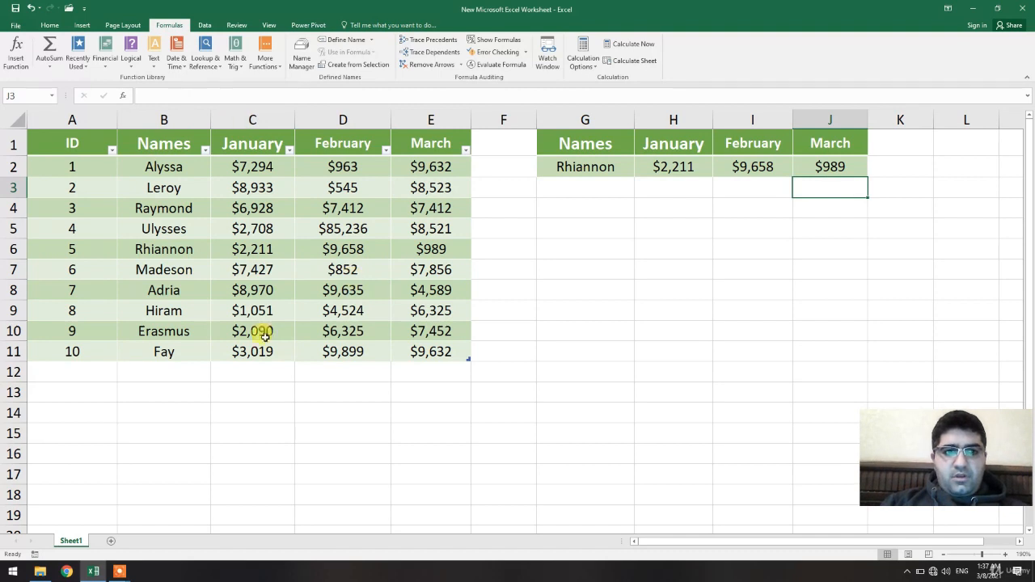
Step: Test the lookup row by choosing the names with IDs 9, 2 and 6 in turn from the G2 drop-down
click(619, 249)
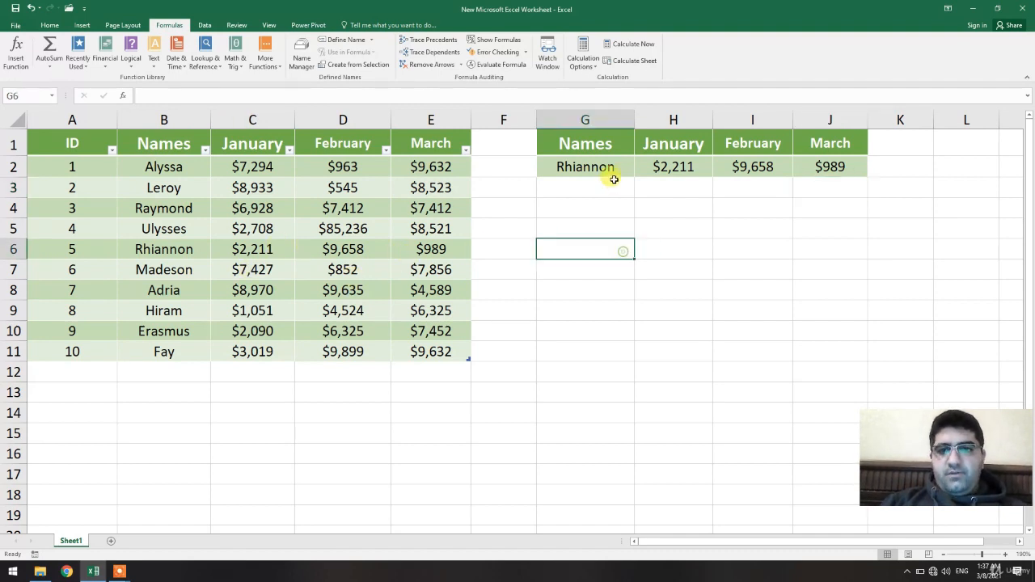
click(611, 168)
click(638, 172)
click(557, 263)
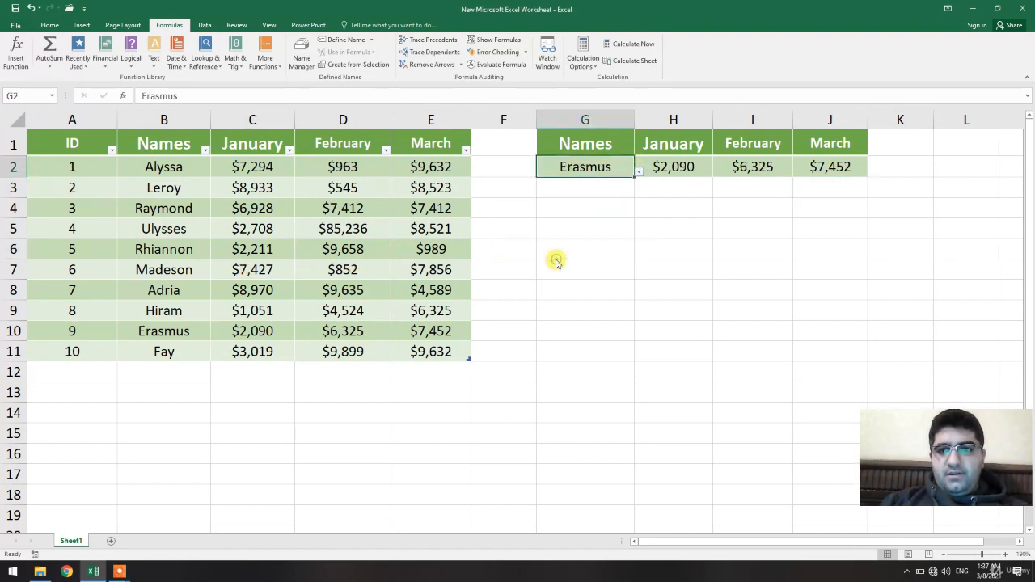
click(639, 173)
scroll(637, 210, up, 3)
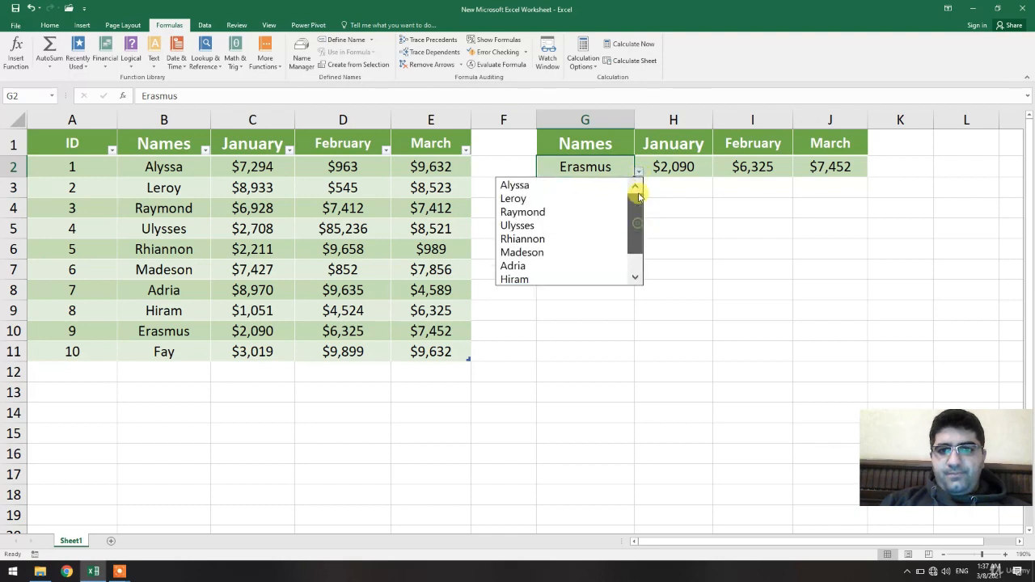
click(611, 194)
click(639, 173)
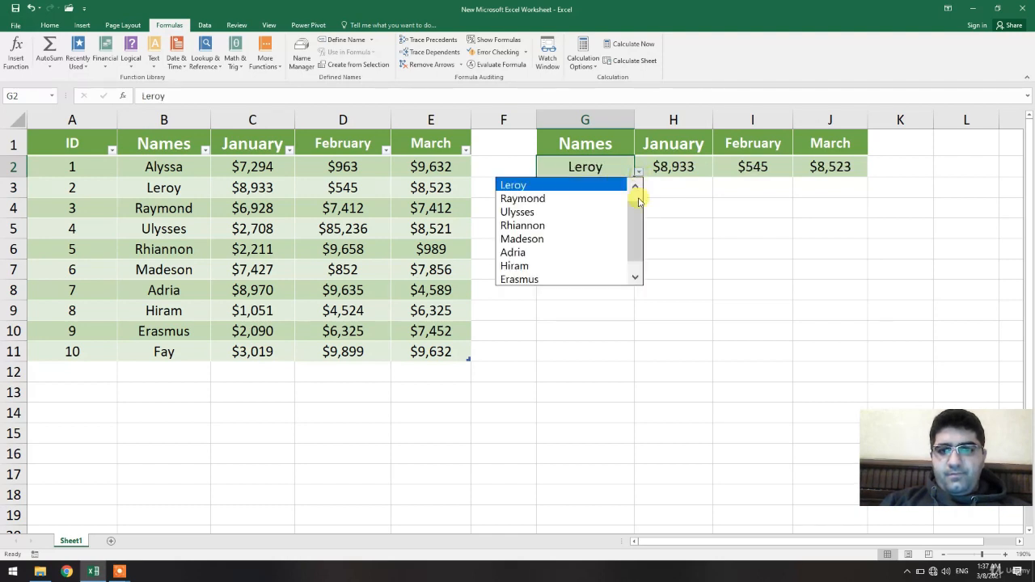
scroll(636, 198, up, 1)
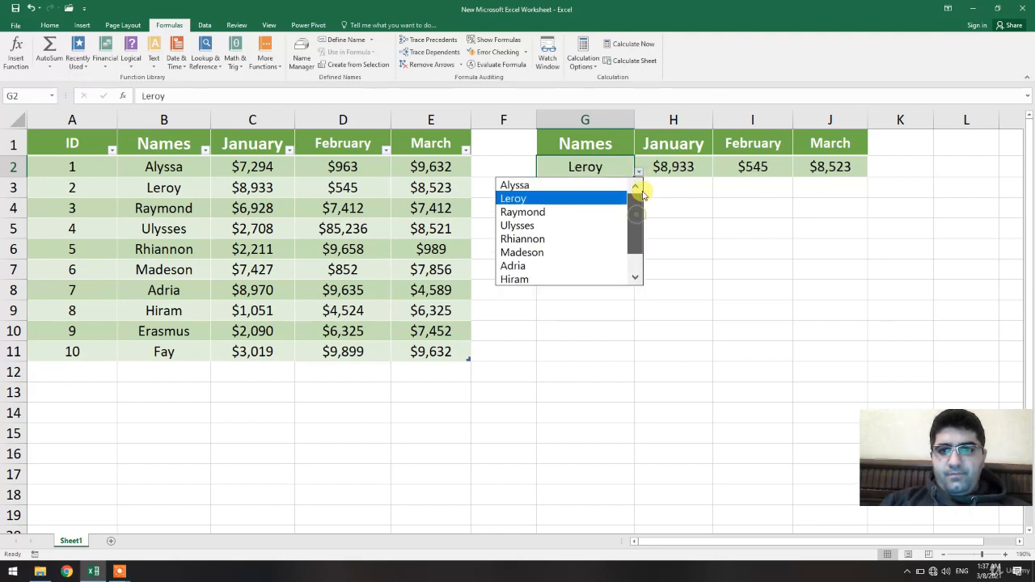
click(522, 253)
click(664, 244)
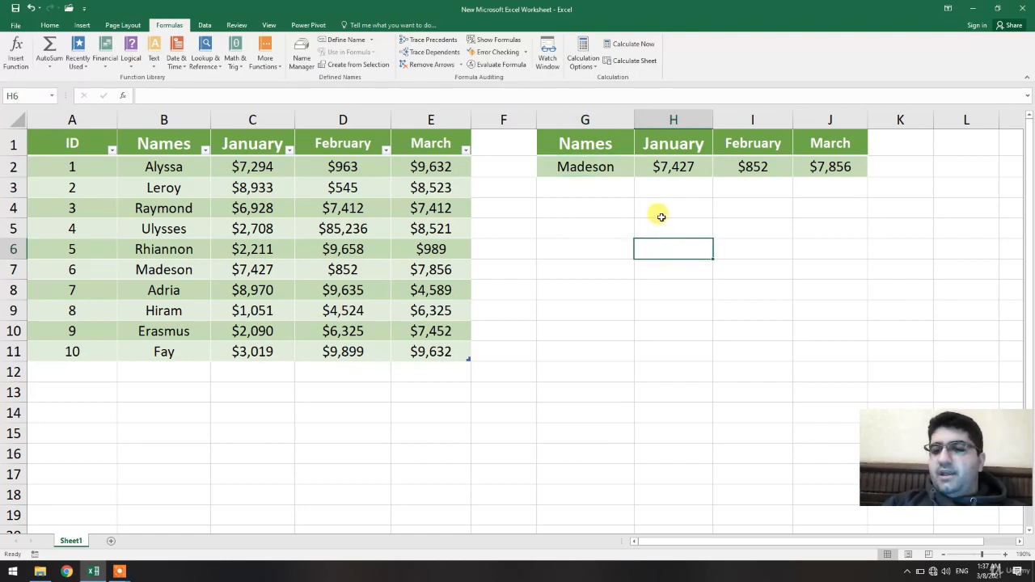
Step: Choose the name with ID 2 from the G2 drop-down
click(623, 166)
click(638, 167)
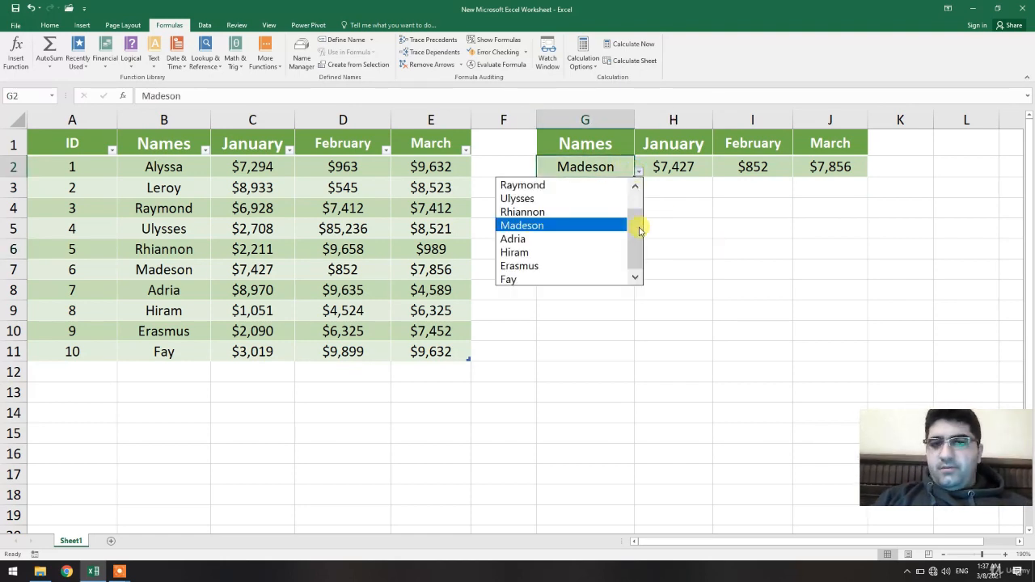
scroll(638, 210, up, 2)
click(548, 199)
click(661, 251)
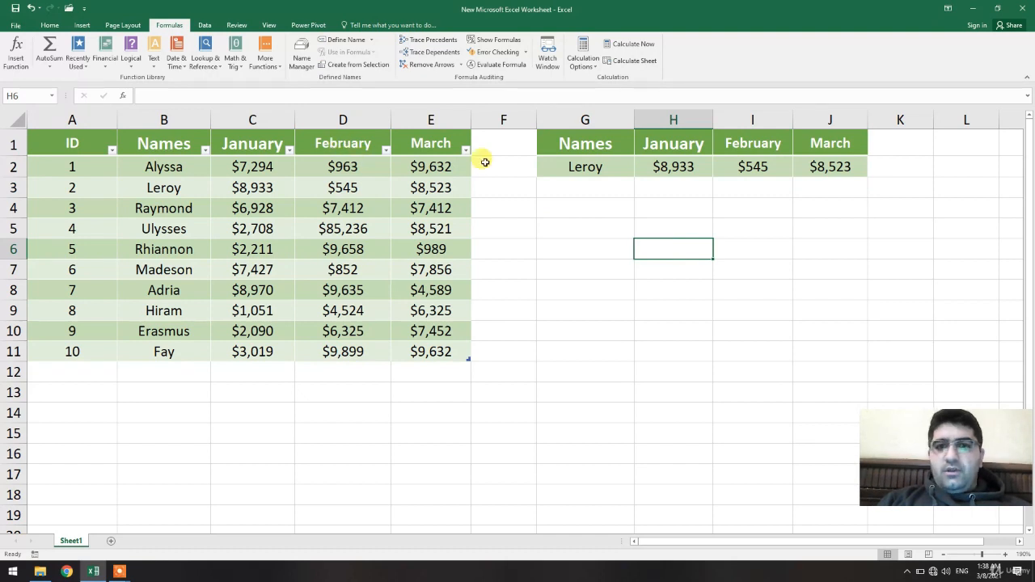
Step: Insert a 3-D clustered column chart from the lookup headers and values in G1:J2
drag(599, 166, 797, 157)
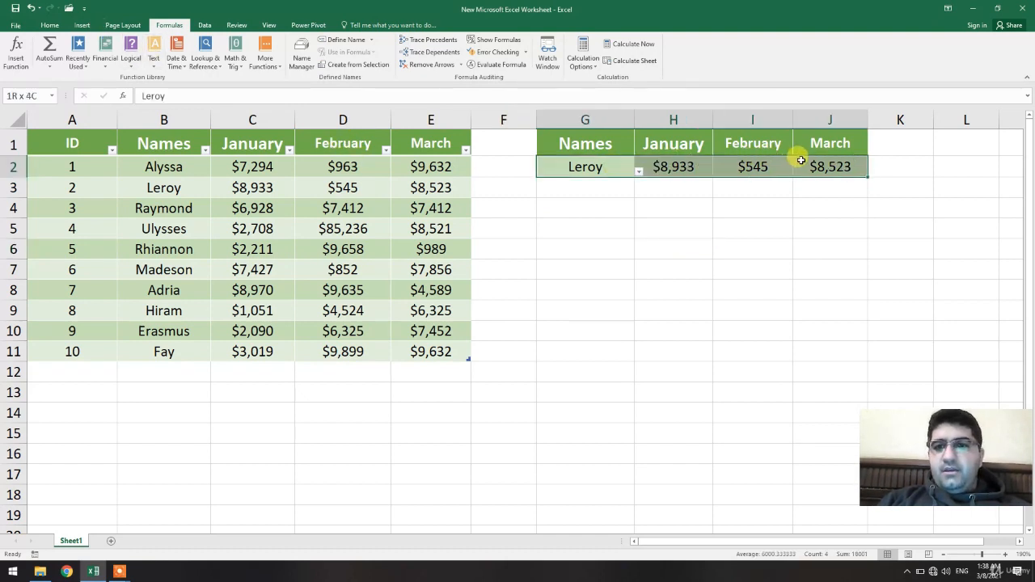
click(671, 228)
drag(595, 143, 809, 167)
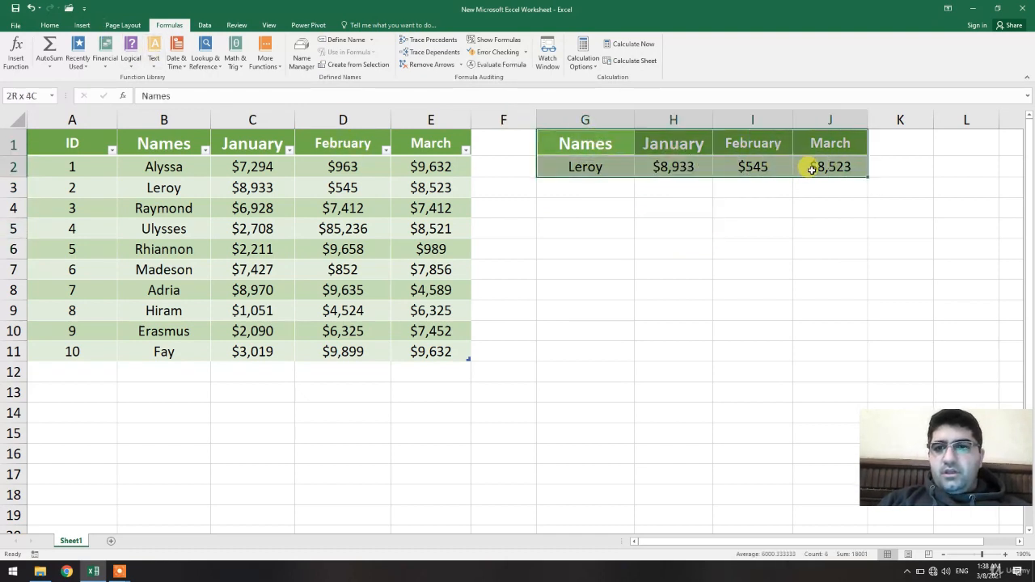
click(82, 25)
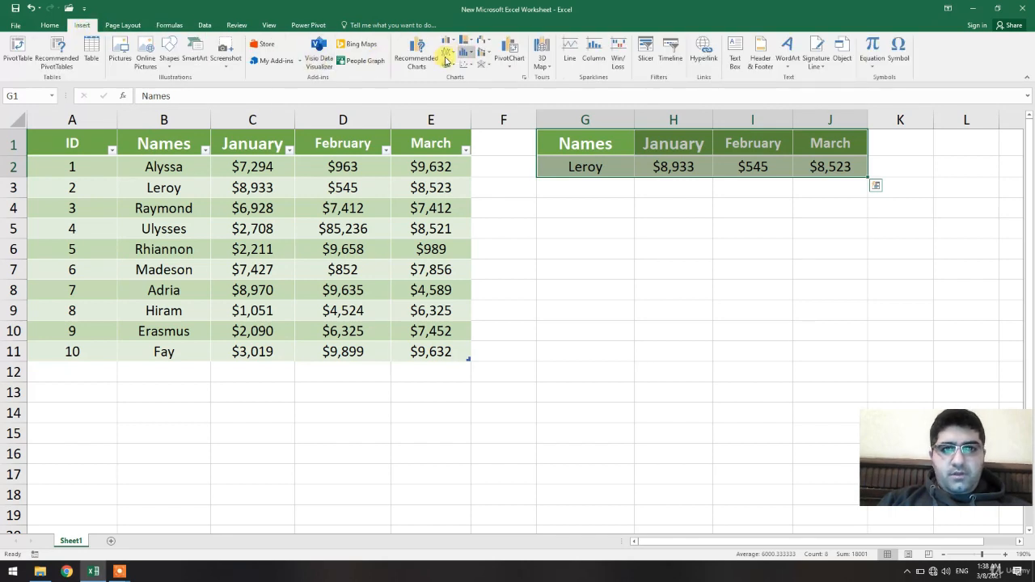
click(449, 40)
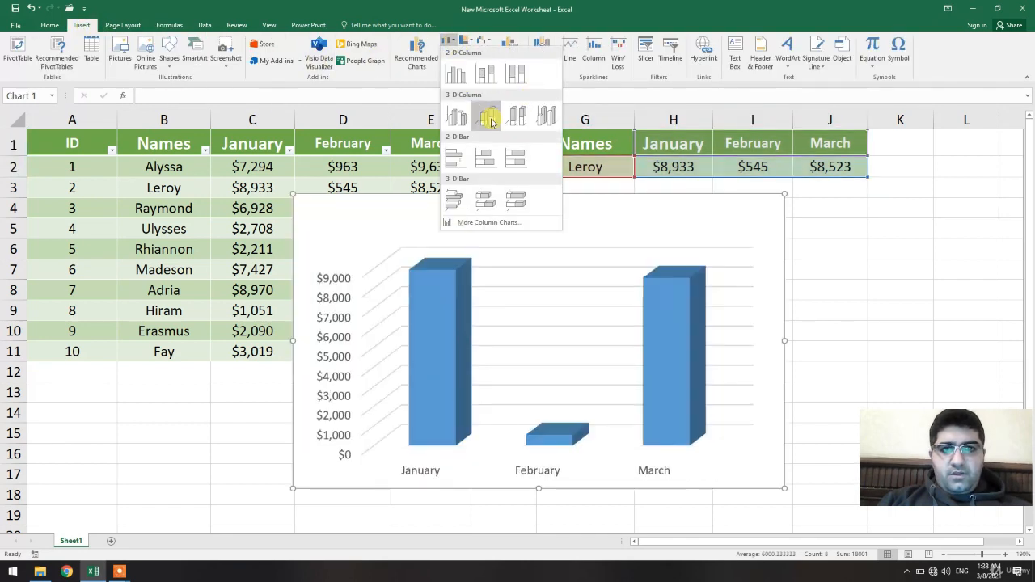
click(457, 115)
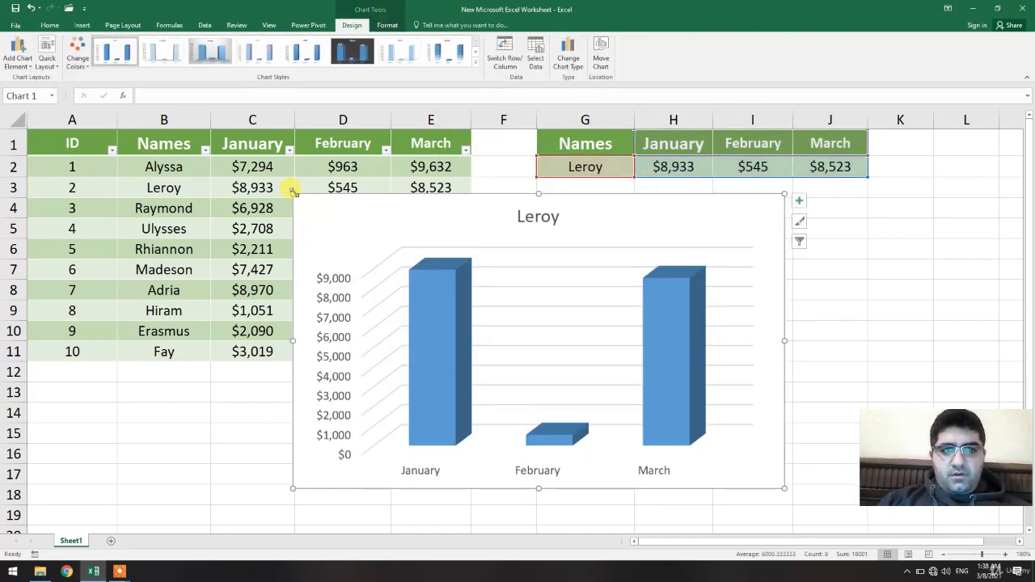
Step: Shrink the chart, move it directly below the lookup row and widen it to slightly past column J
drag(293, 194, 444, 237)
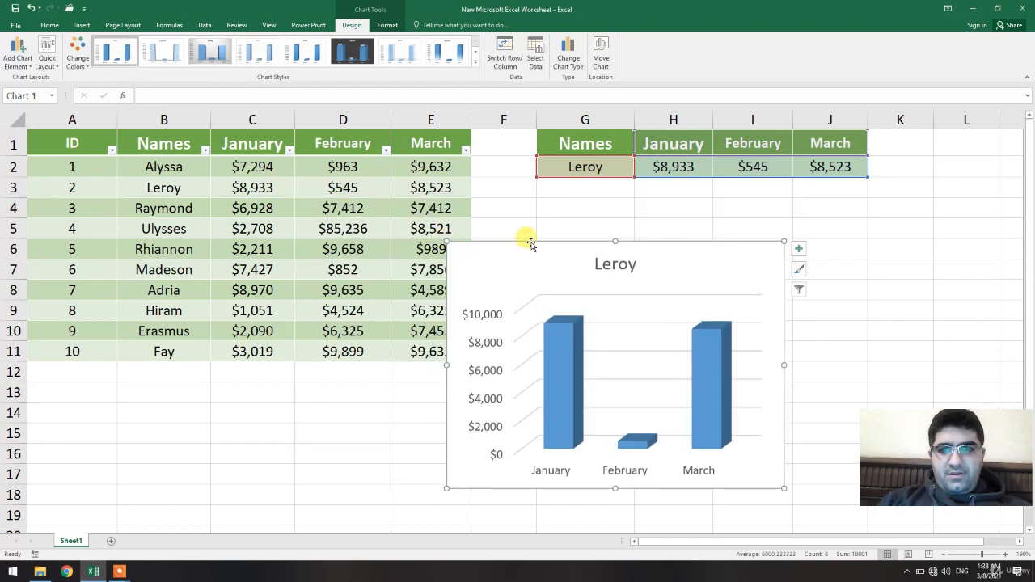
drag(527, 240, 607, 198)
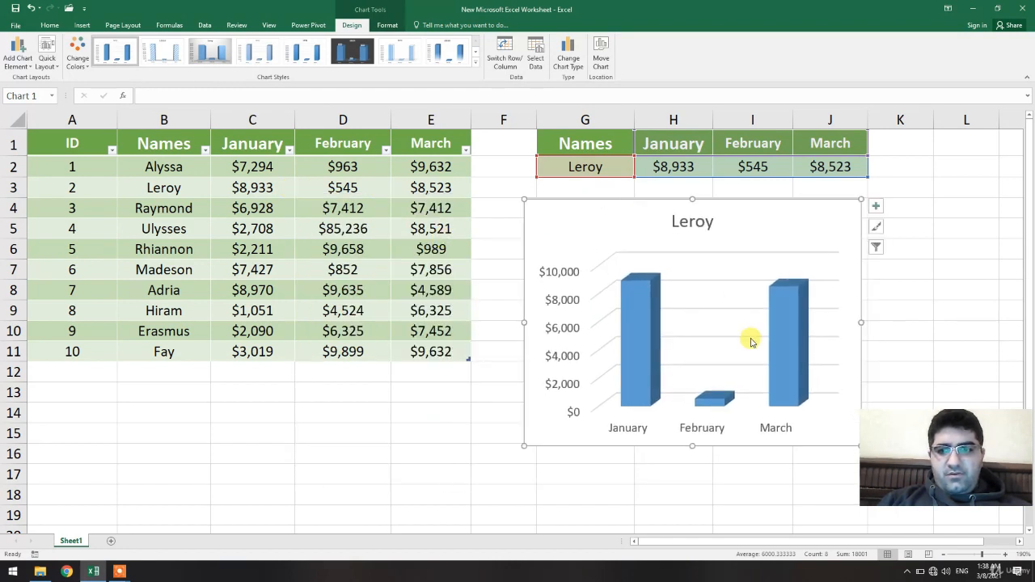
drag(860, 323, 894, 323)
drag(911, 432, 198, 436)
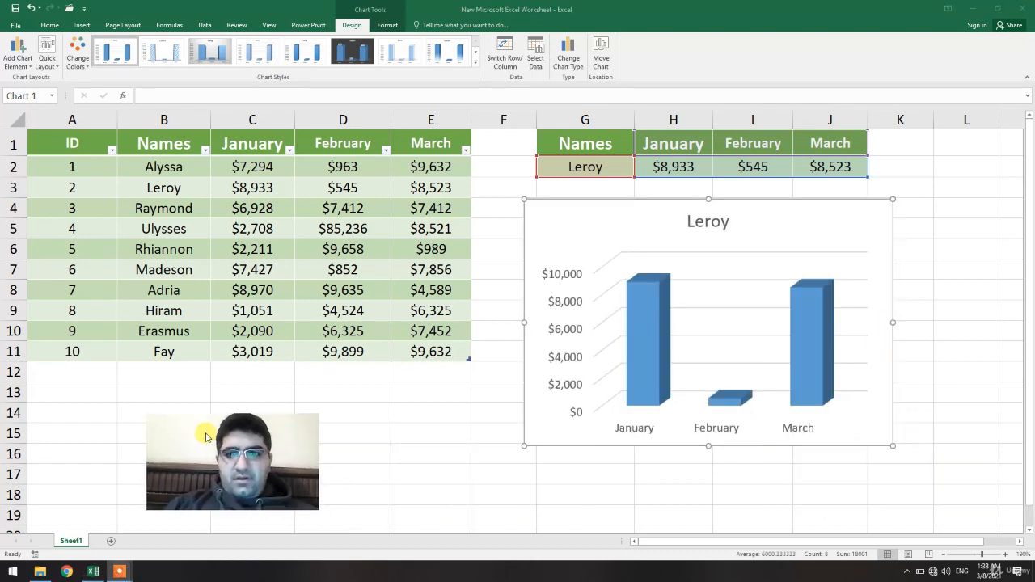
Step: Apply the dark grey chart style with boxed data labels to the column chart
click(476, 70)
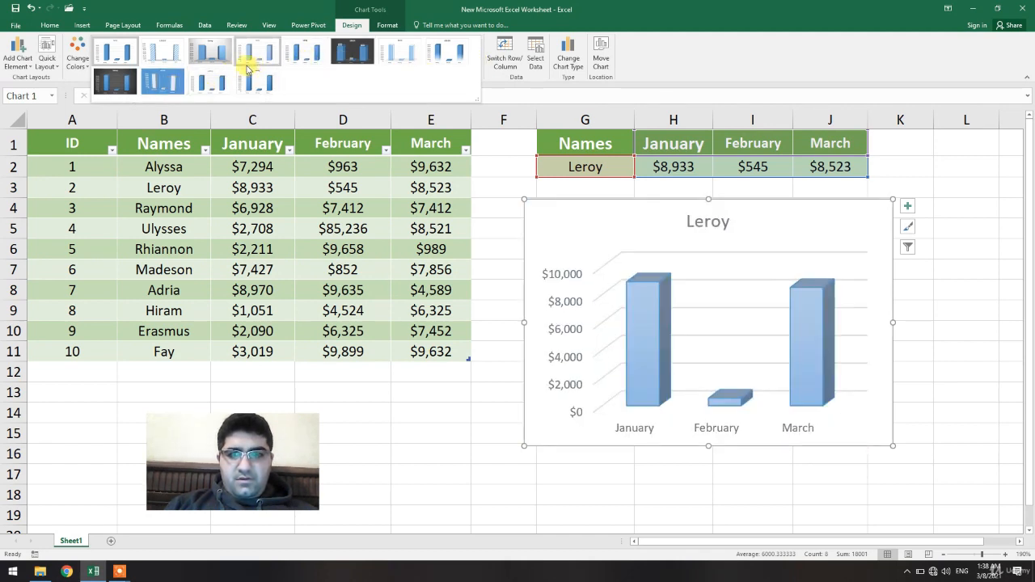
click(351, 62)
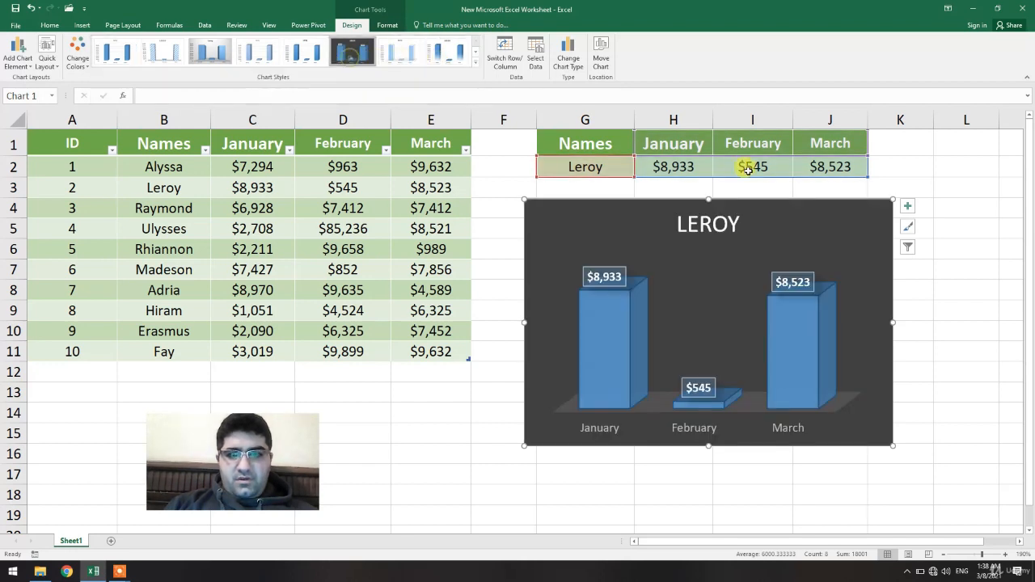
click(932, 188)
click(864, 217)
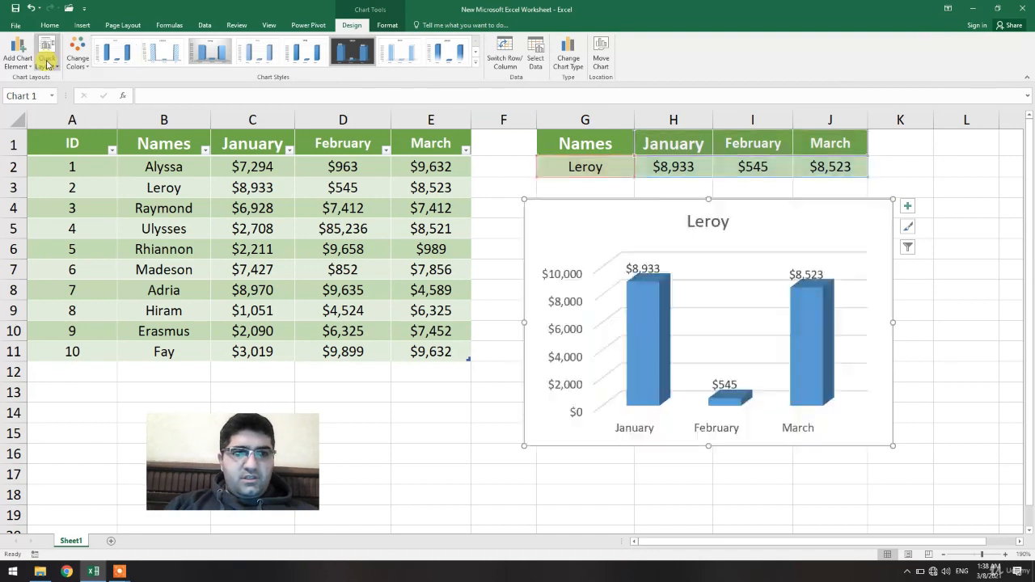
Step: Apply the quick layout Layout 4 to the chart
click(46, 61)
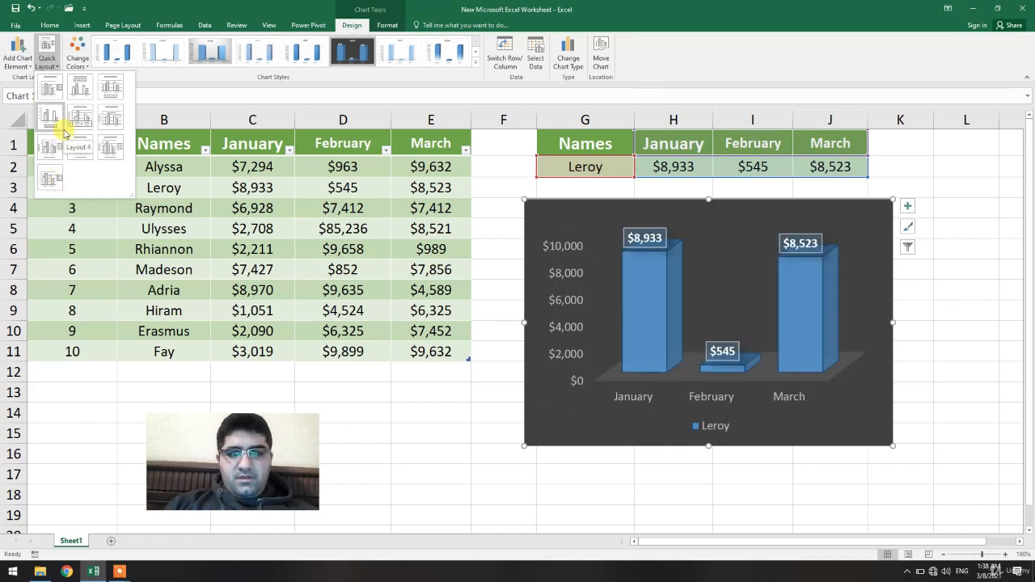
click(61, 128)
click(494, 408)
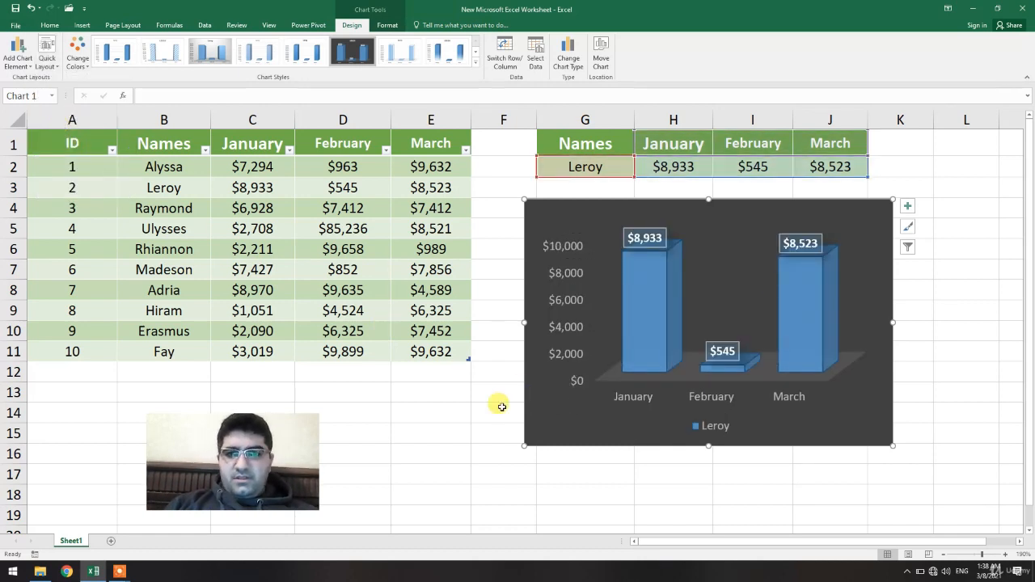
Step: Test the chart by choosing the names with IDs 7 and 10 in turn from the G2 drop-down
click(606, 162)
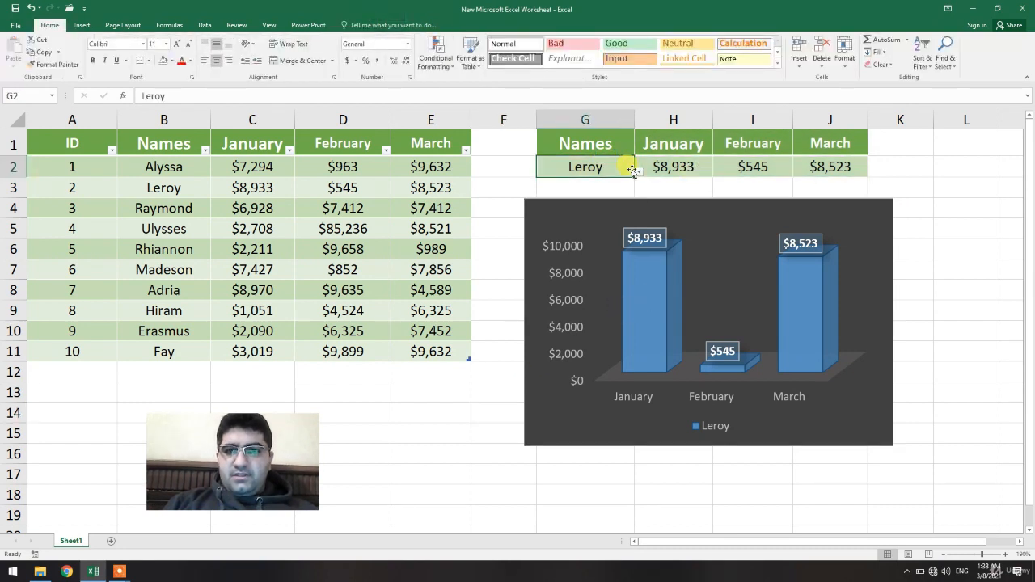
click(643, 173)
click(615, 166)
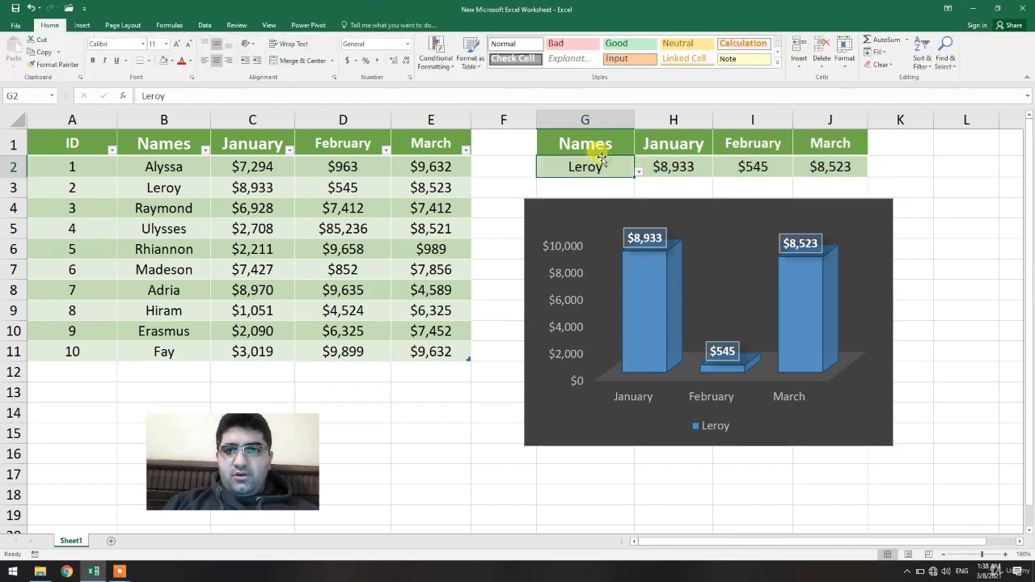
click(638, 172)
click(532, 251)
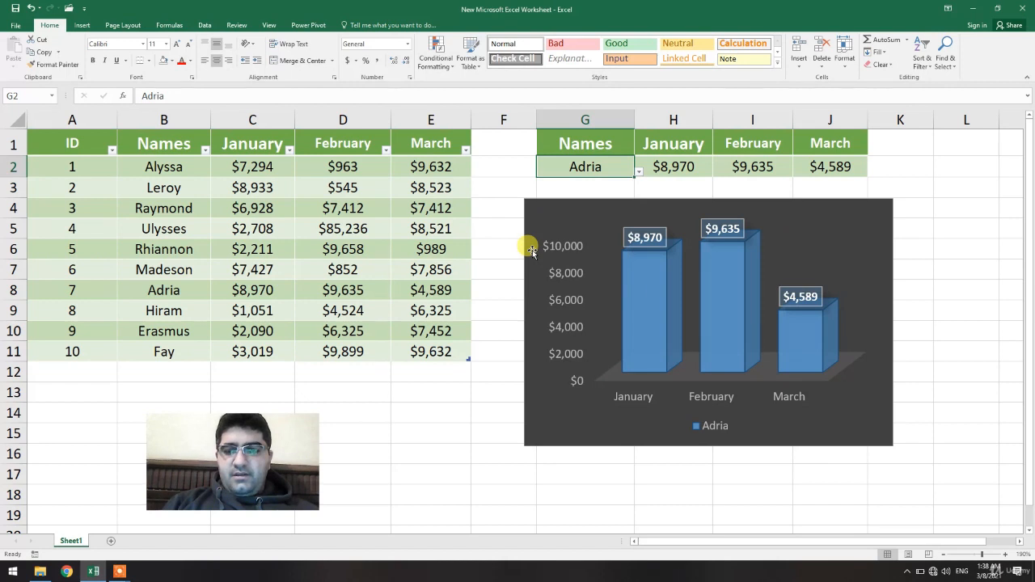
click(638, 172)
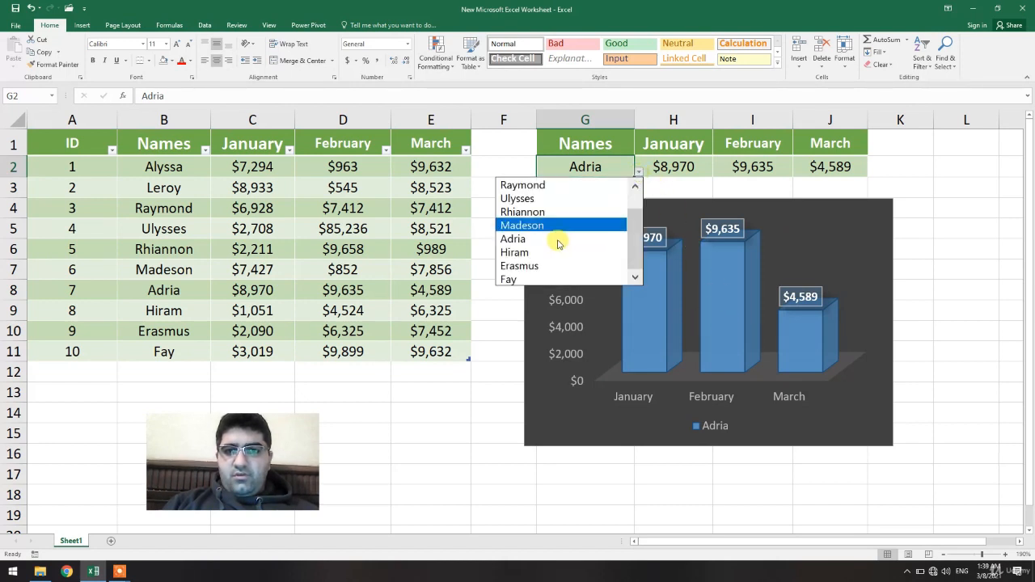
click(518, 281)
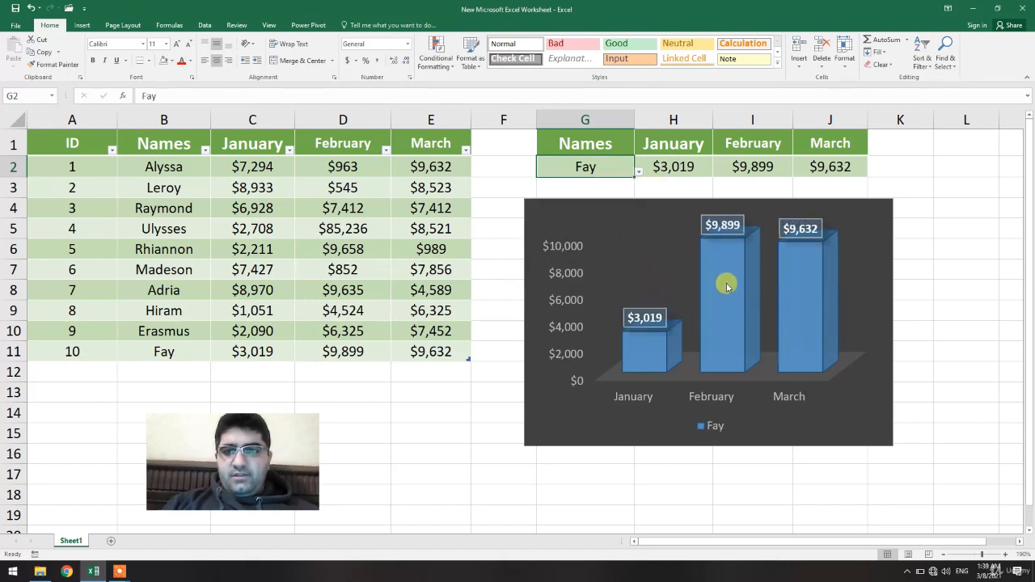
Step: Switch the G2 drop-down to the name with ID 2 and select the chart
click(638, 172)
scroll(635, 194, up, 1)
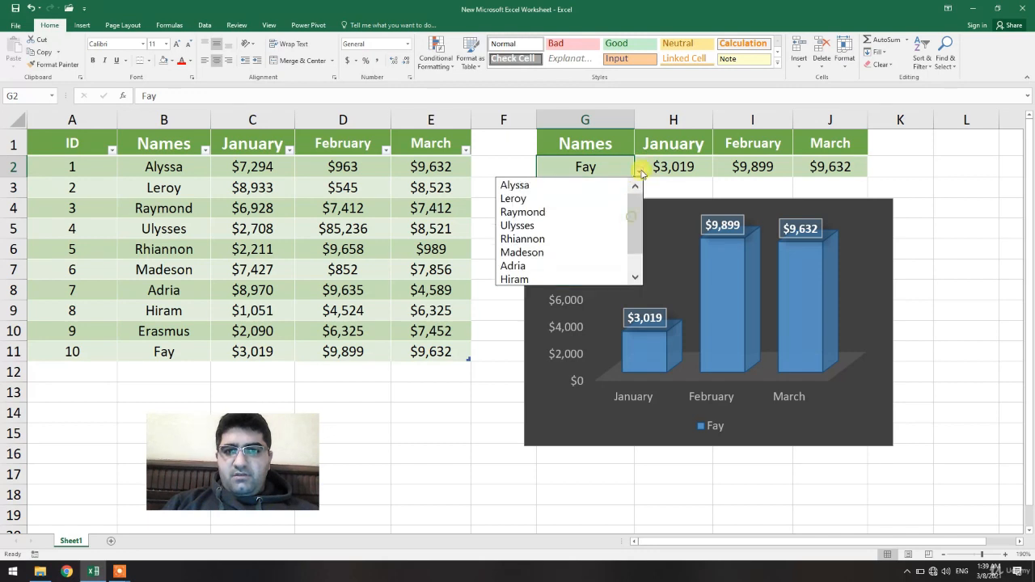
click(537, 199)
click(846, 215)
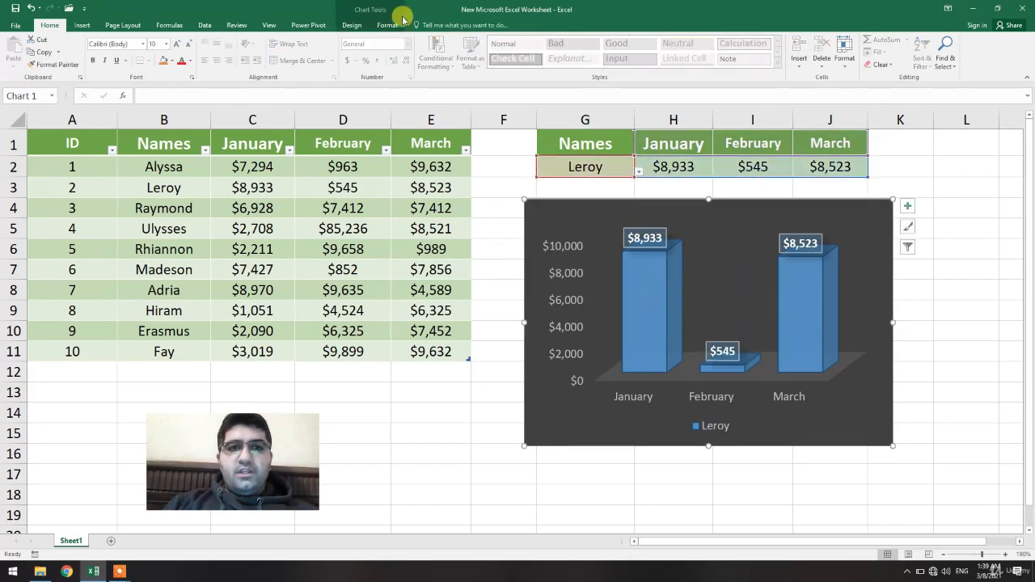
Step: Change the chart to the 3-D Clustered Column variant that plots January, February and March as separate coloured series
click(352, 25)
click(570, 57)
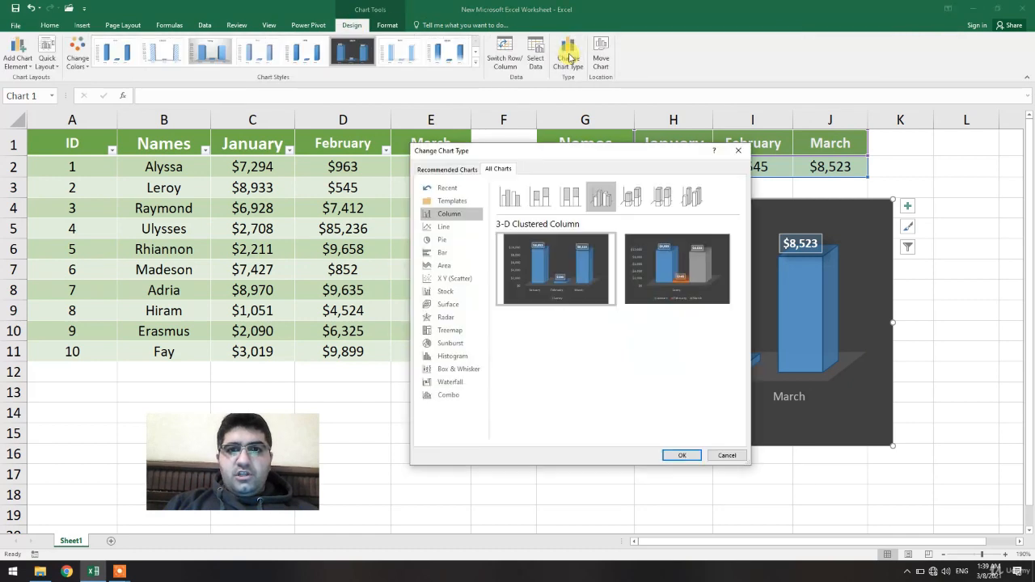
click(640, 256)
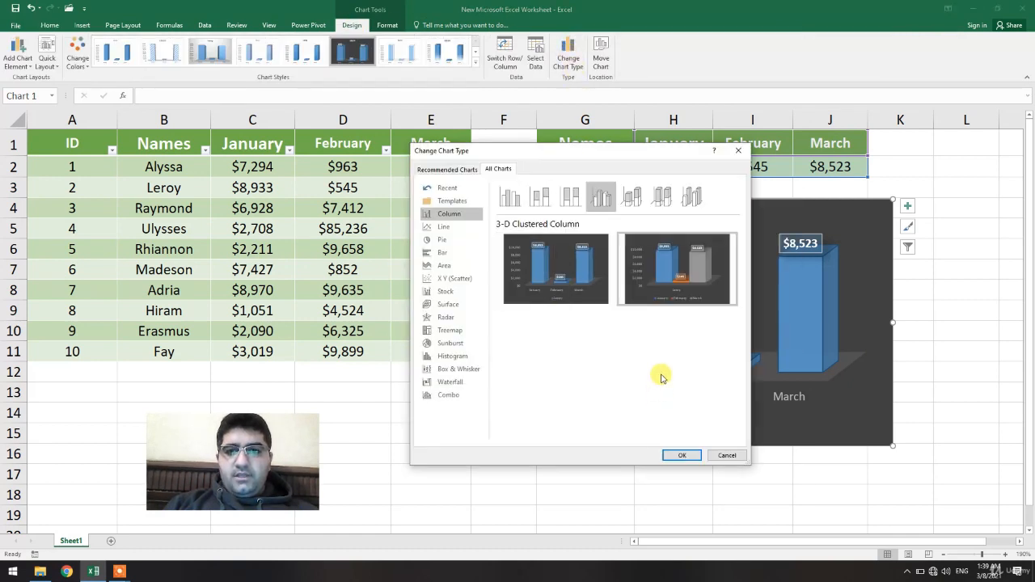
click(679, 455)
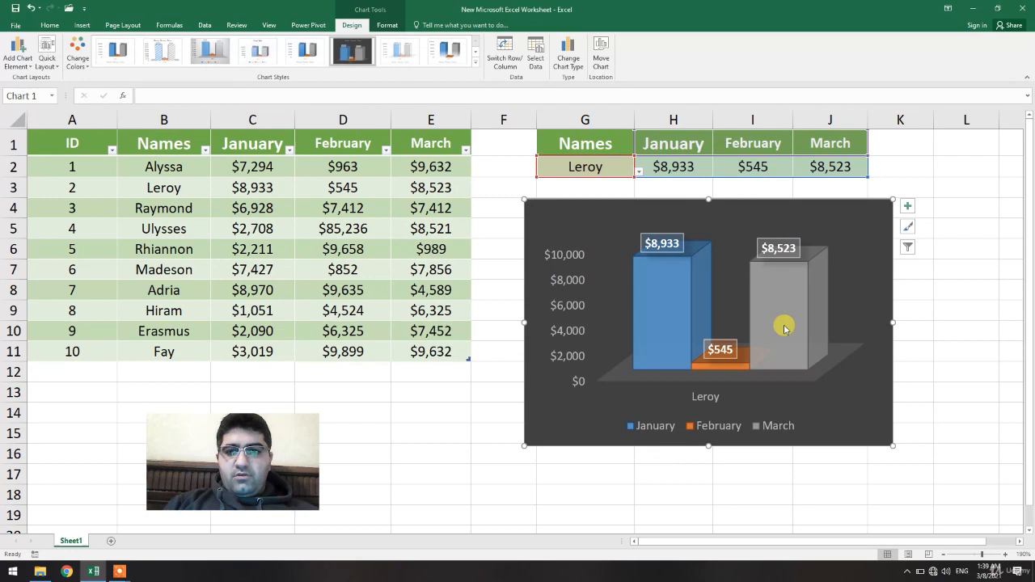
Step: Test the chart by choosing the name with ID 7 from the G2 drop-down
click(639, 171)
click(559, 250)
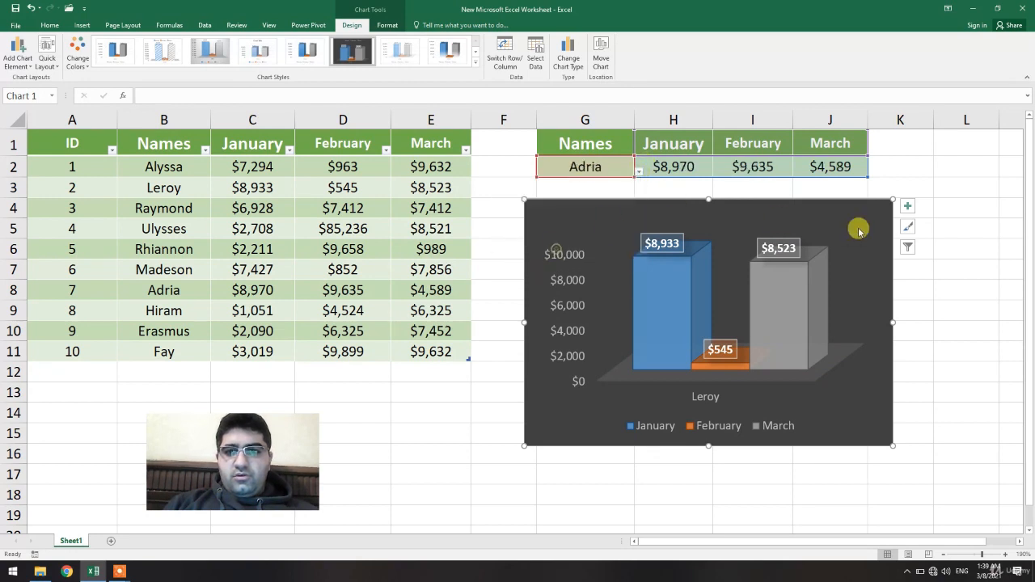
click(948, 263)
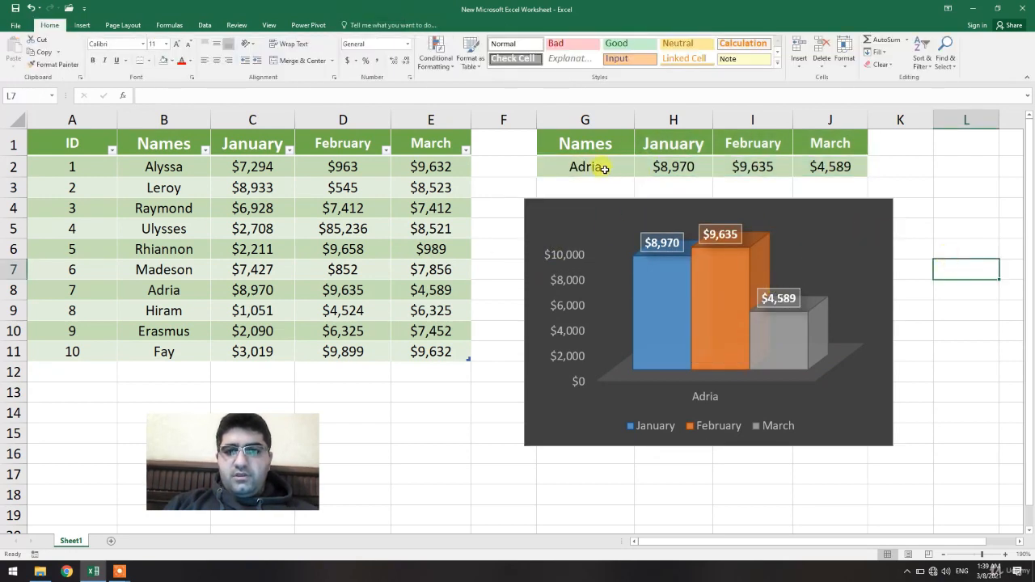
Step: Preview the Combo, Box & Whisker, Histogram, Sunburst, Treemap, Area and Pie types as replacements for the chart's current type
click(590, 212)
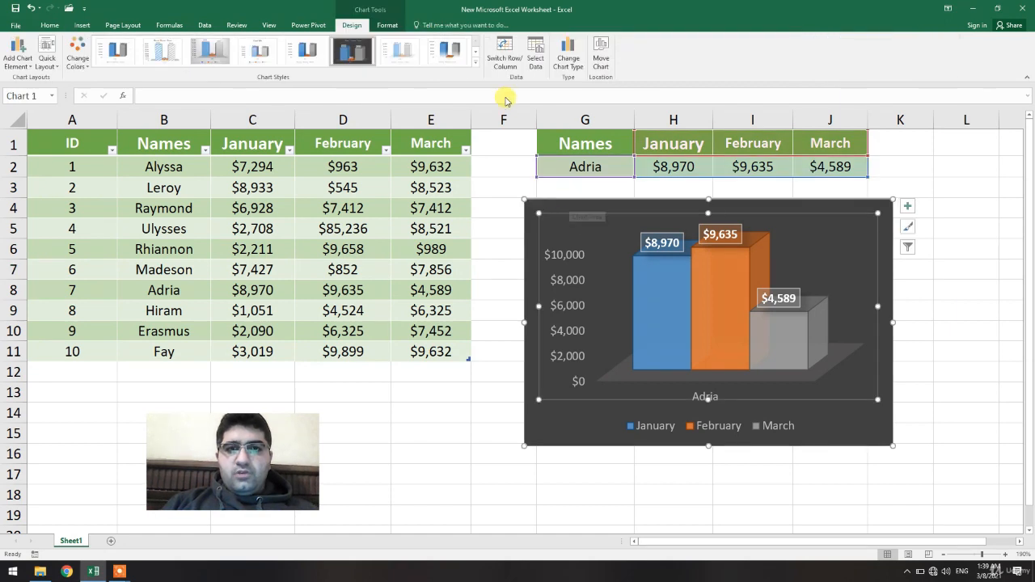
click(568, 52)
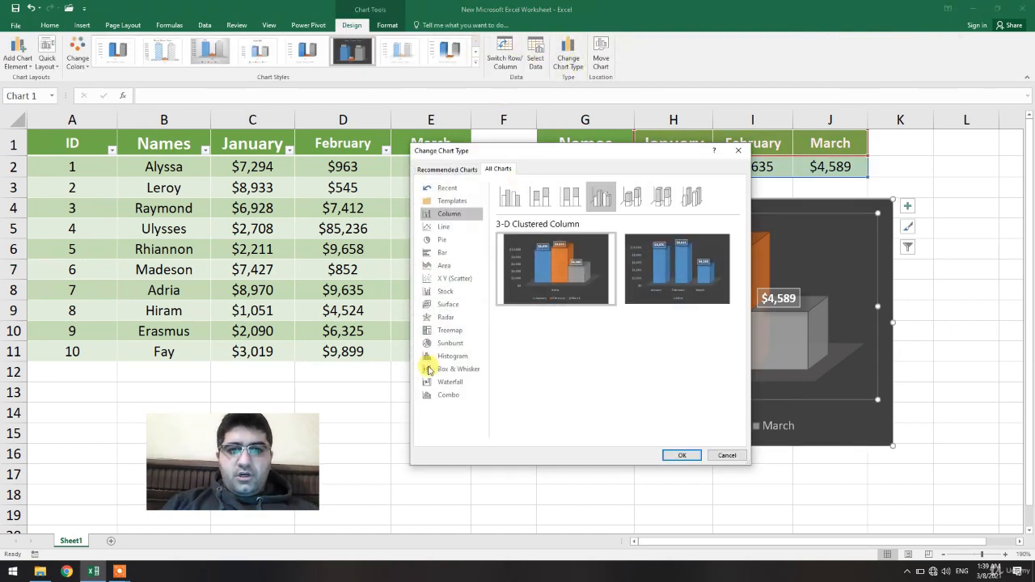
click(447, 394)
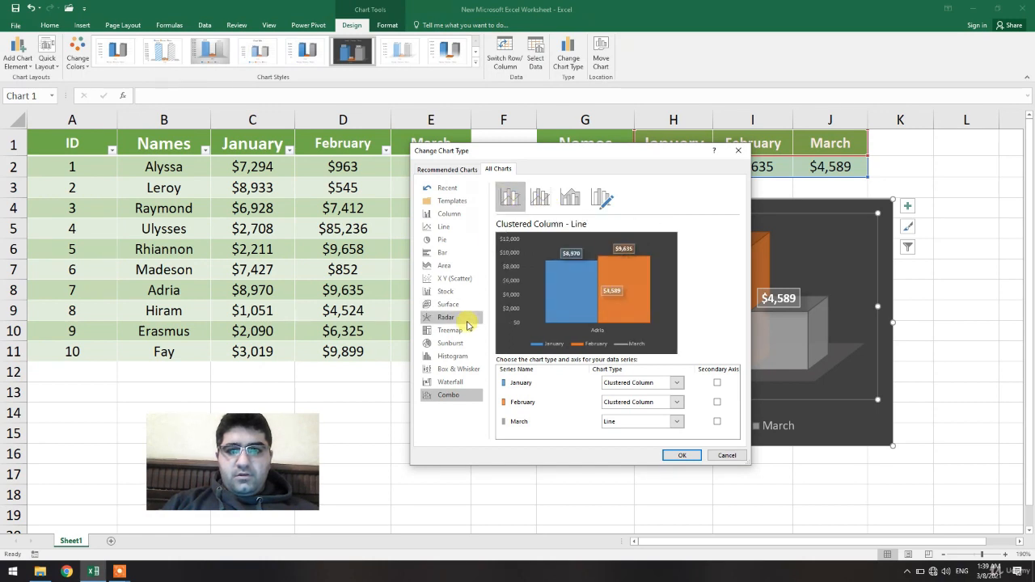
click(450, 371)
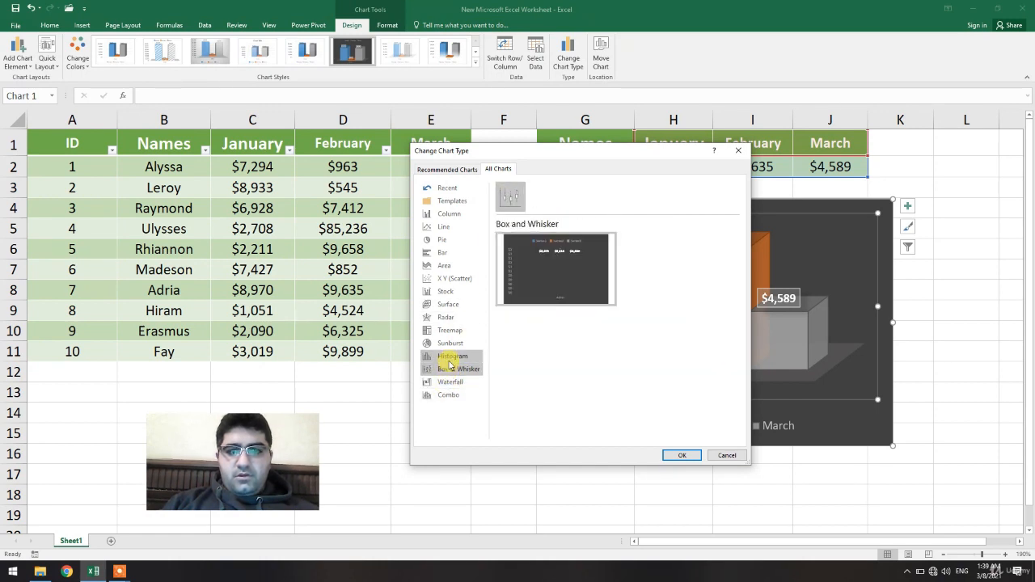
click(450, 356)
click(451, 343)
click(451, 331)
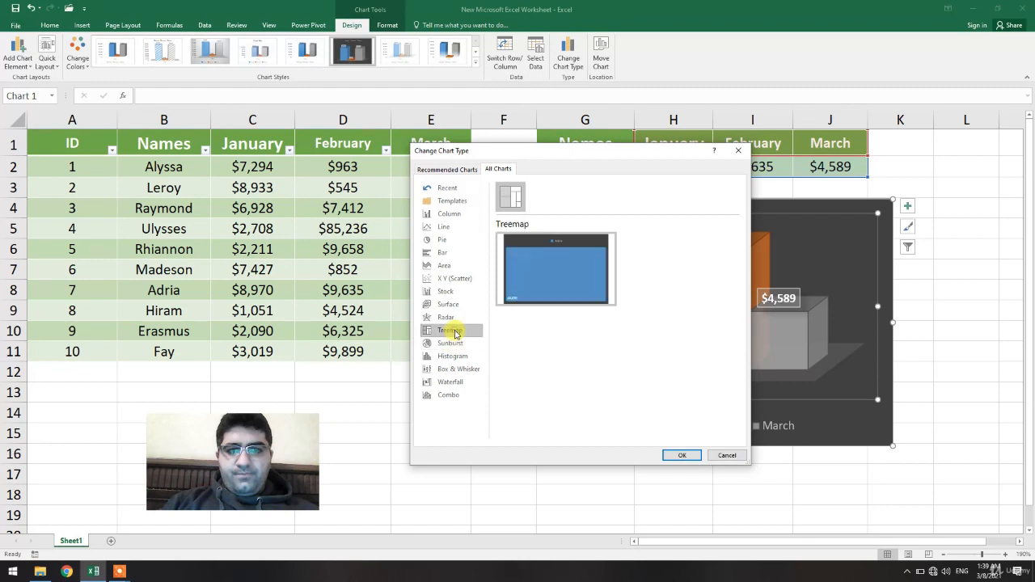
click(444, 267)
click(443, 241)
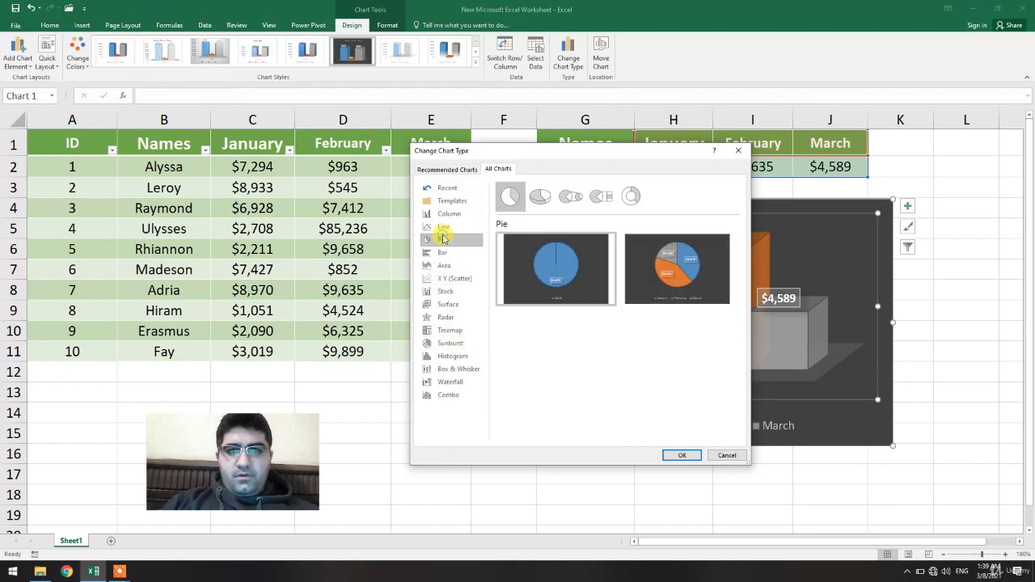
Step: Change the chart to the basic Line type, using the variant with a separate series for each month
click(443, 227)
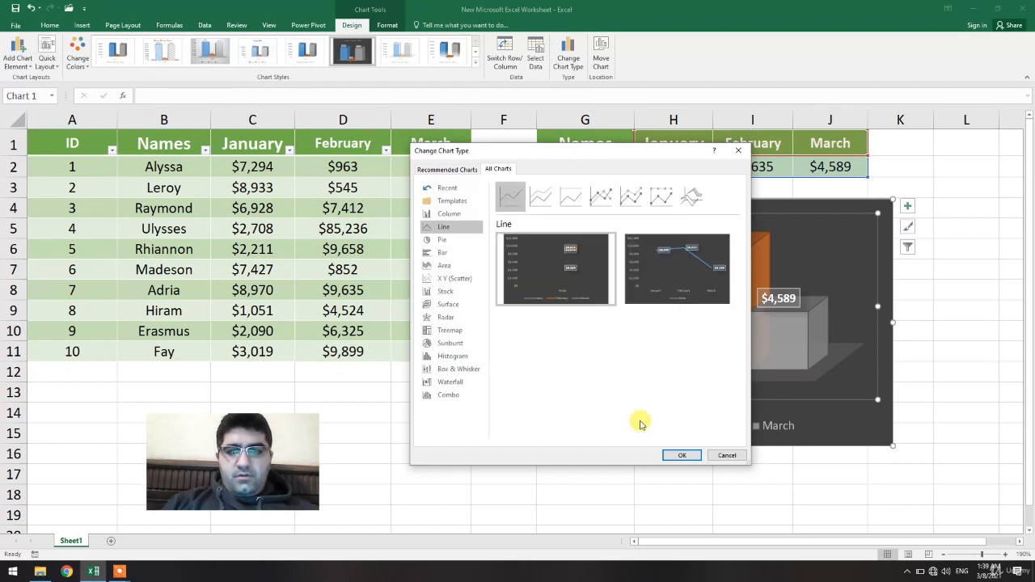
click(681, 455)
click(730, 509)
Step: Switch the G2 drop-down to the name with ID 9 and leave an empty cell beside the chart selected
click(611, 167)
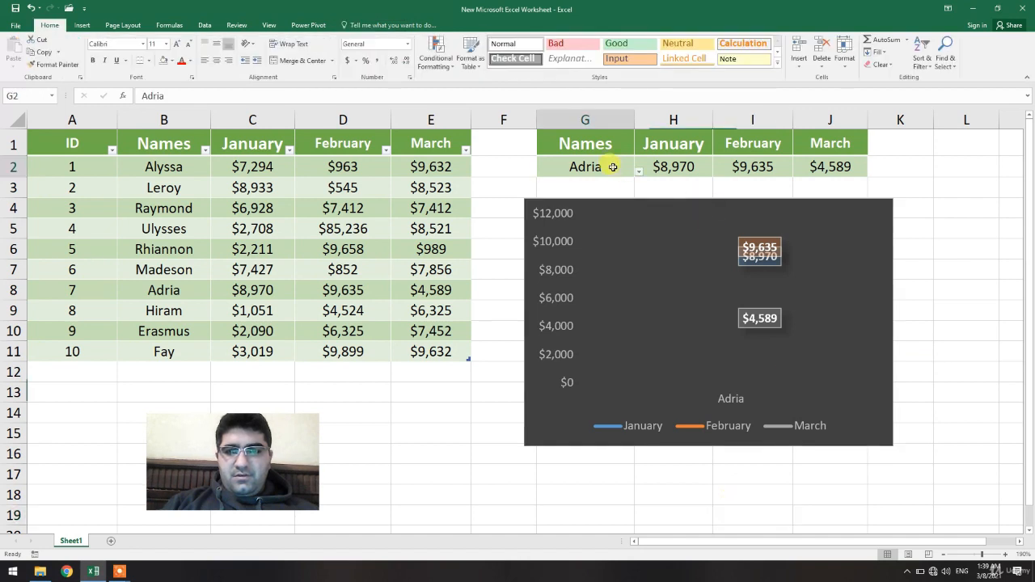
click(639, 171)
click(547, 267)
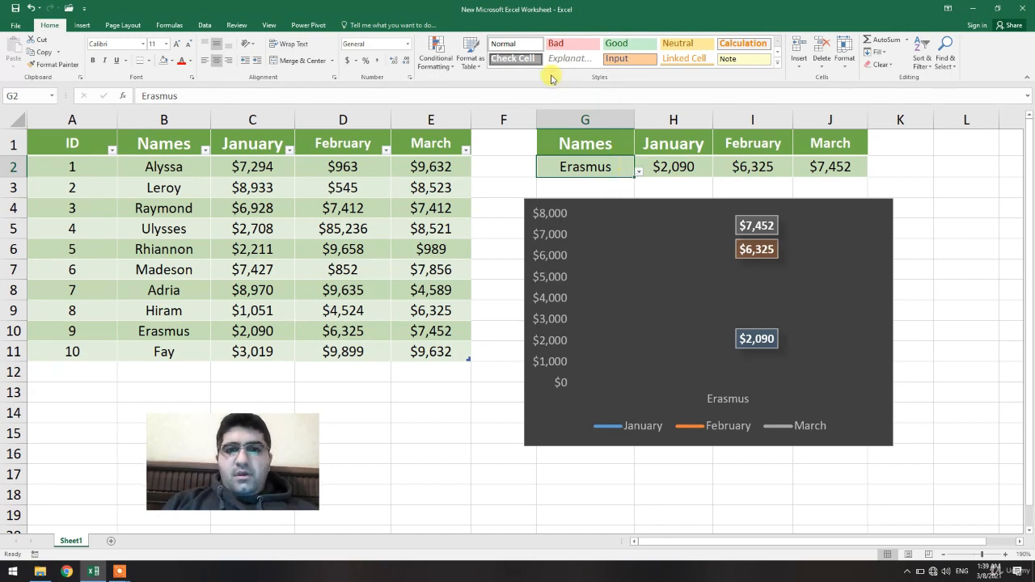
click(910, 253)
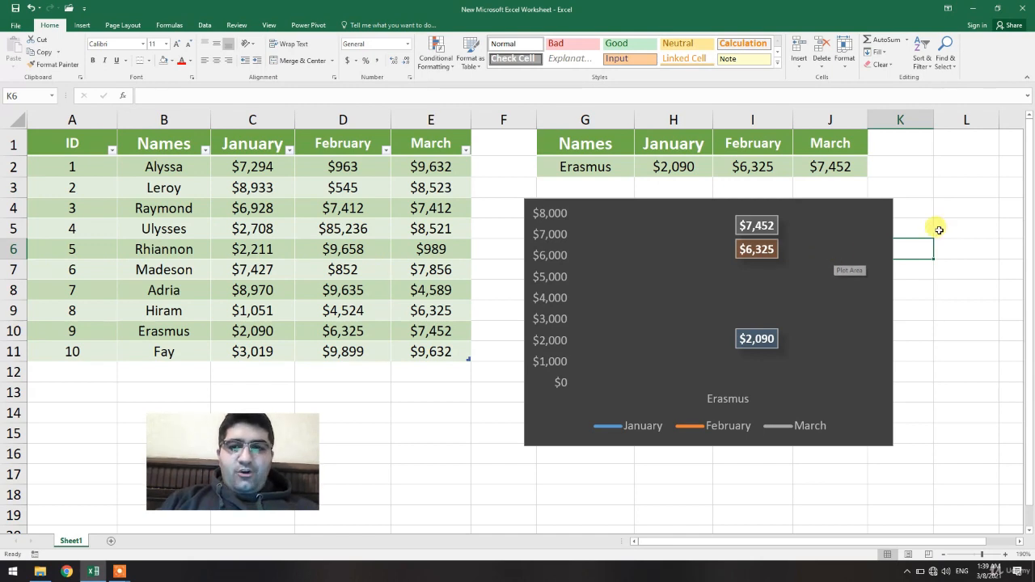
click(981, 225)
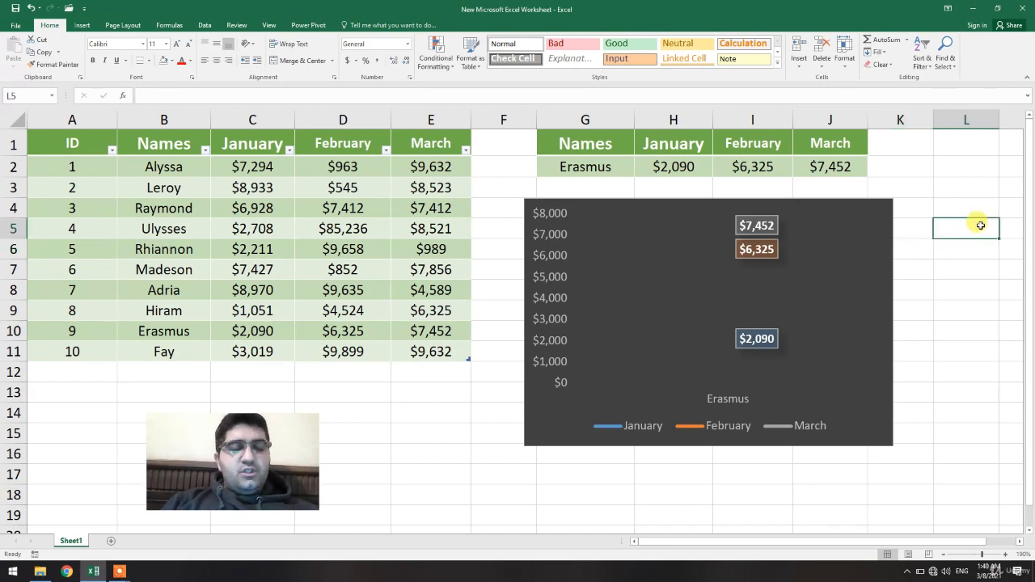